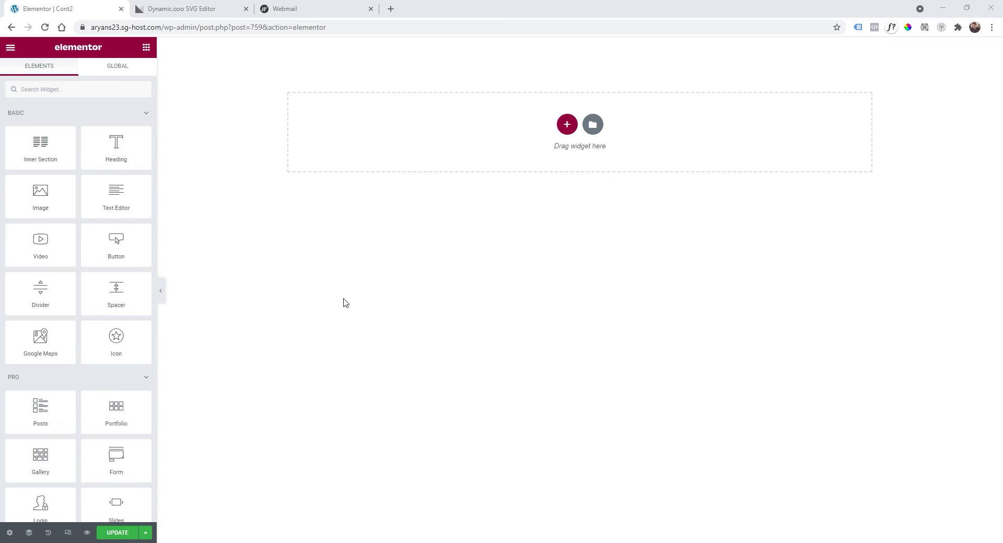
Step: Find the Form widget and add it to the empty page
{"action": "left_click", "coordinate": [67, 90]}
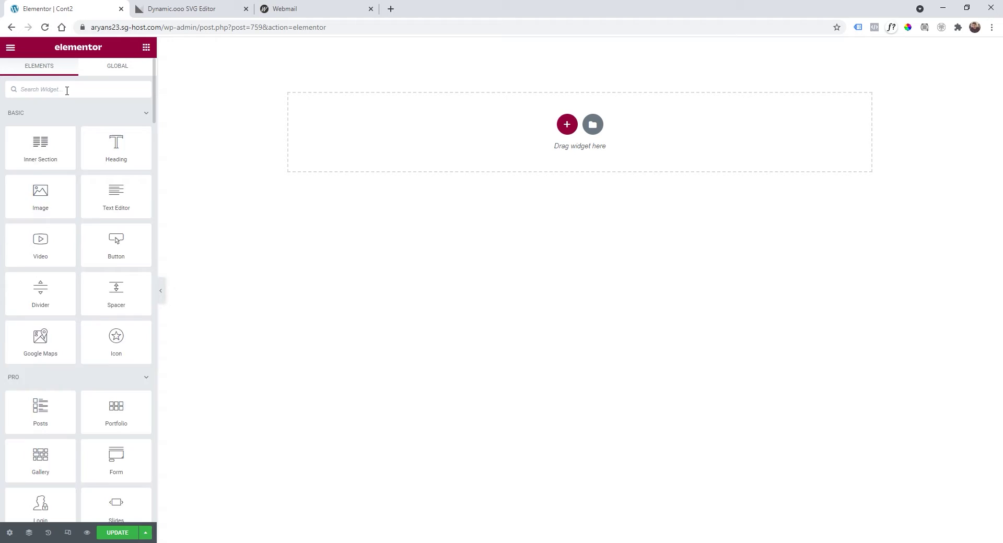
{"action": "type", "text": "form"}
{"action": "left_click_drag", "start_coordinate": [116, 124], "coordinate": [448, 143]}
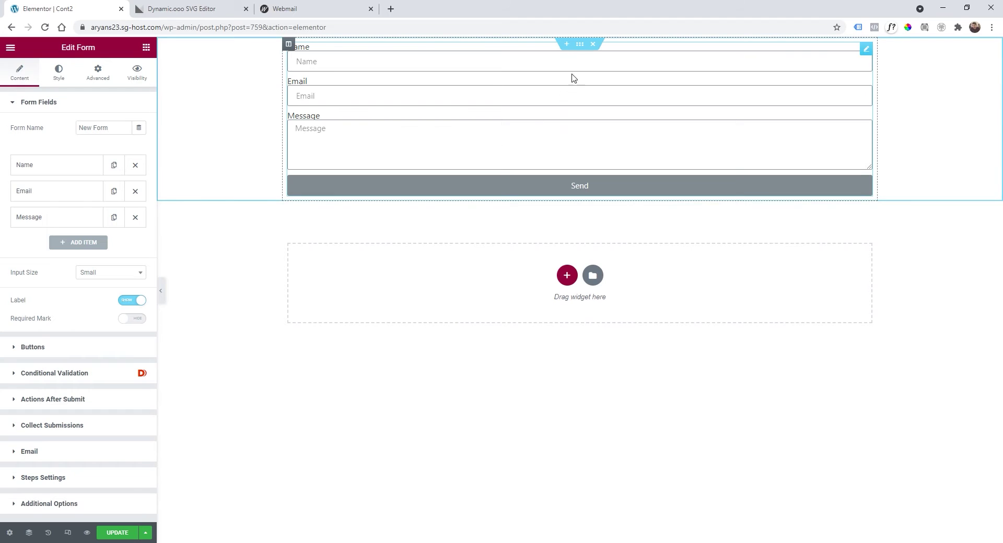
Step: Set the height of the section containing the form to Fit To Screen
{"action": "left_click", "coordinate": [579, 45]}
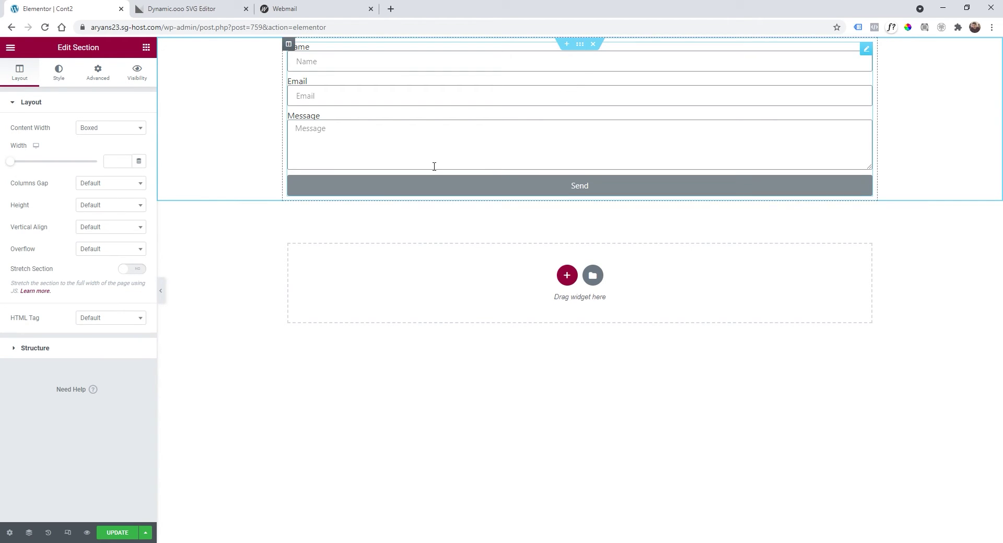
{"action": "left_click", "coordinate": [125, 207]}
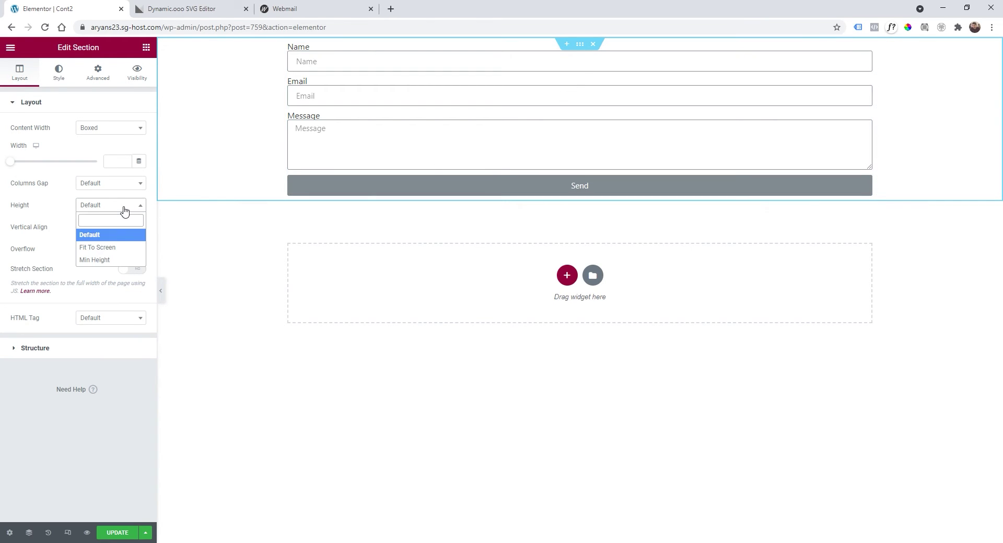
{"action": "left_click", "coordinate": [107, 251]}
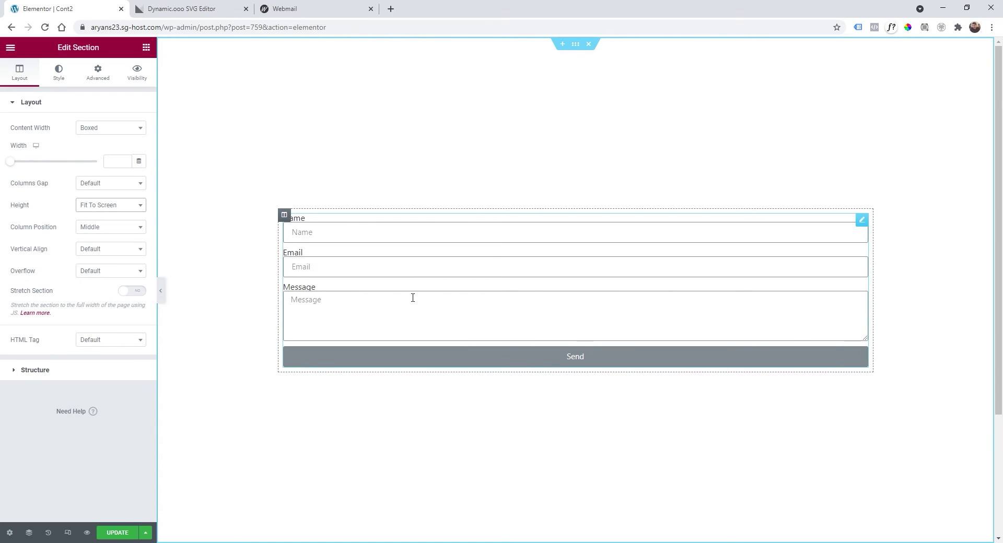
Step: Add a Select field labelled Services to the form with options Web Marketing, SEO Strategy, Web Design, Advertising and Social Networks
{"action": "left_click", "coordinate": [861, 220]}
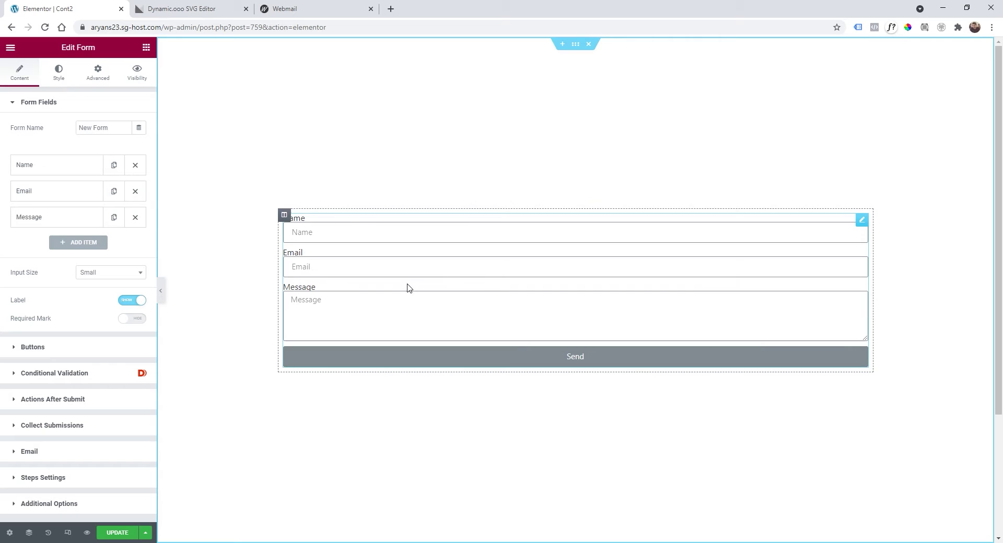
{"action": "left_click", "coordinate": [75, 244]}
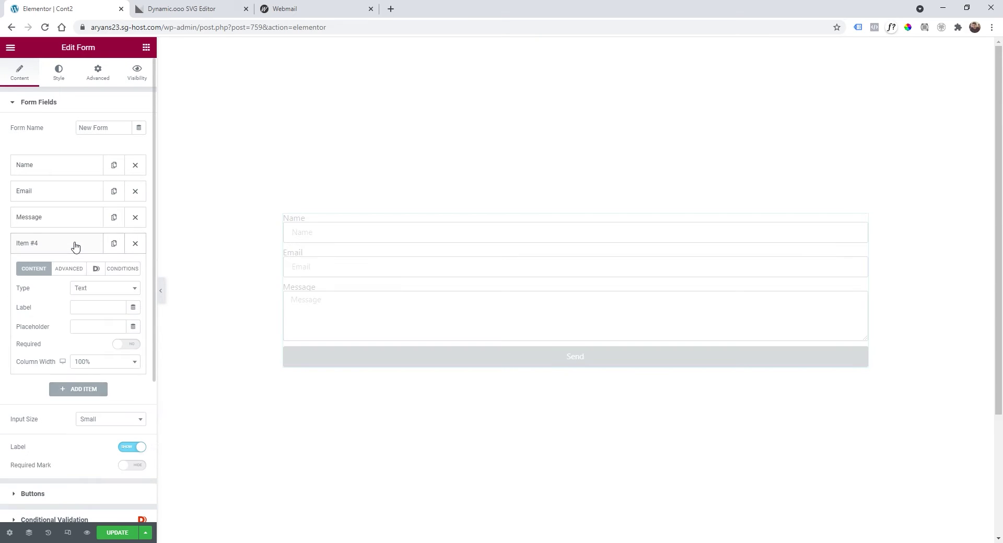
{"action": "left_click", "coordinate": [93, 291]}
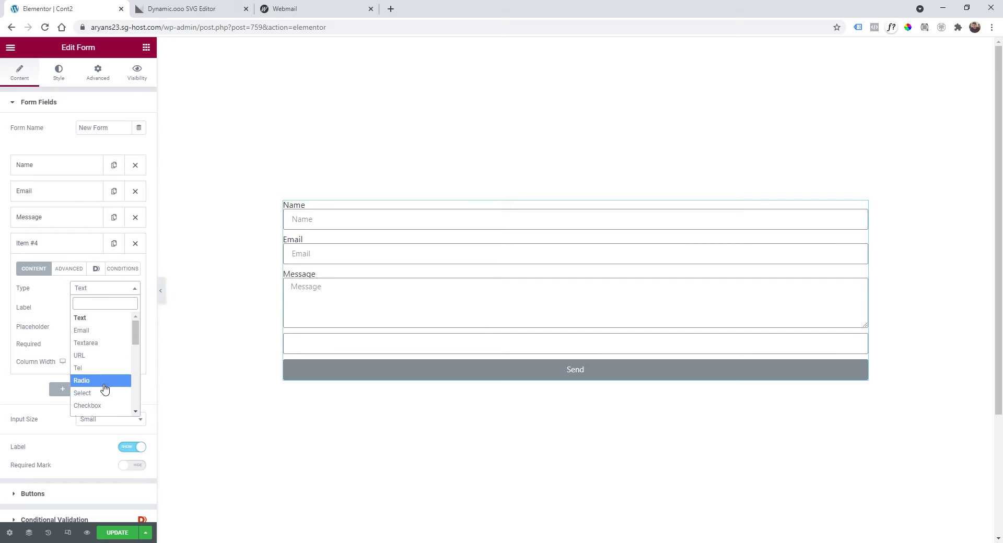
{"action": "left_click", "coordinate": [89, 393]}
{"action": "left_click", "coordinate": [87, 311]}
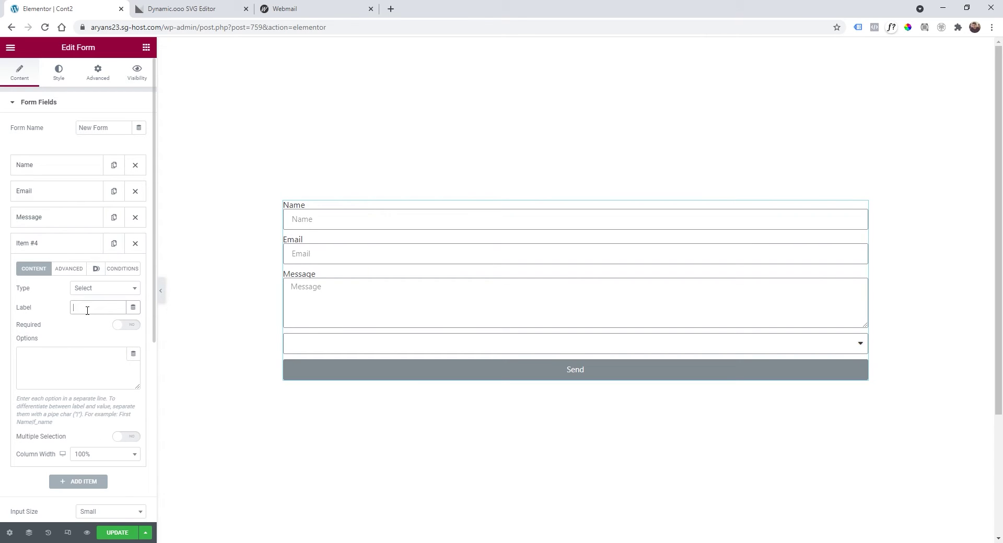
{"action": "type", "text": "Services"}
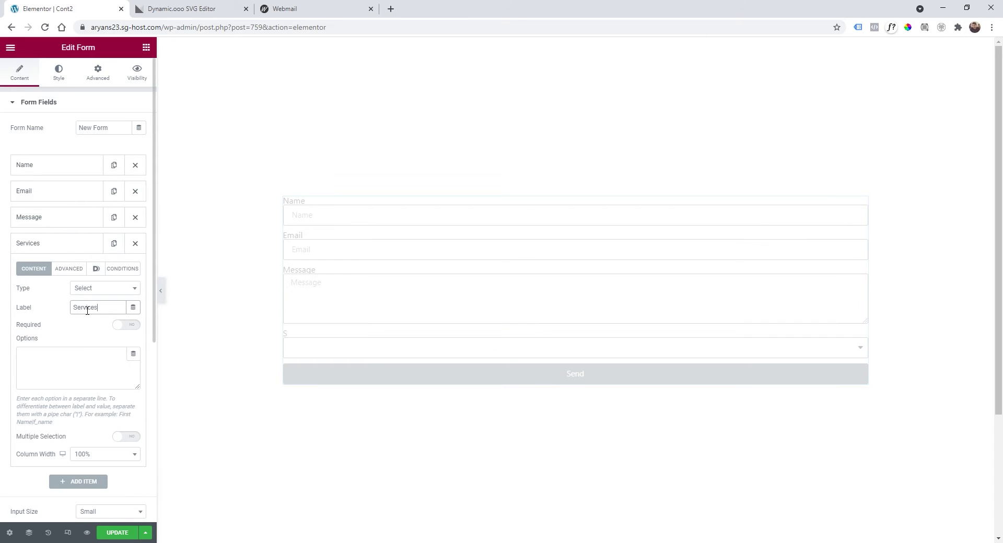
{"action": "left_click", "coordinate": [60, 360]}
{"action": "type", "text": "Web Marketing SEO Strategy Web Design Advertising Social Networks"}
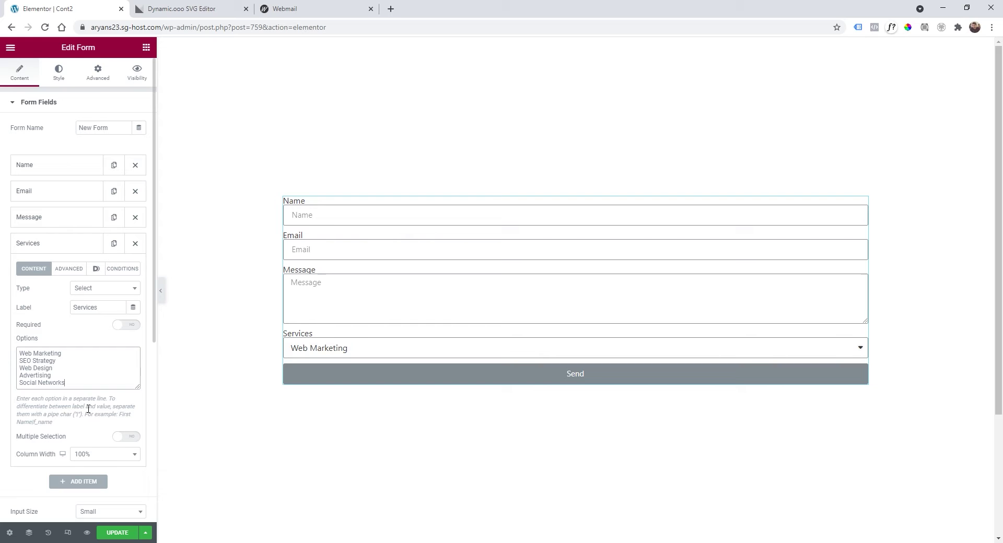
Step: Set the Services field's ID to services and move the field between Email and Message
{"action": "left_click", "coordinate": [69, 271]}
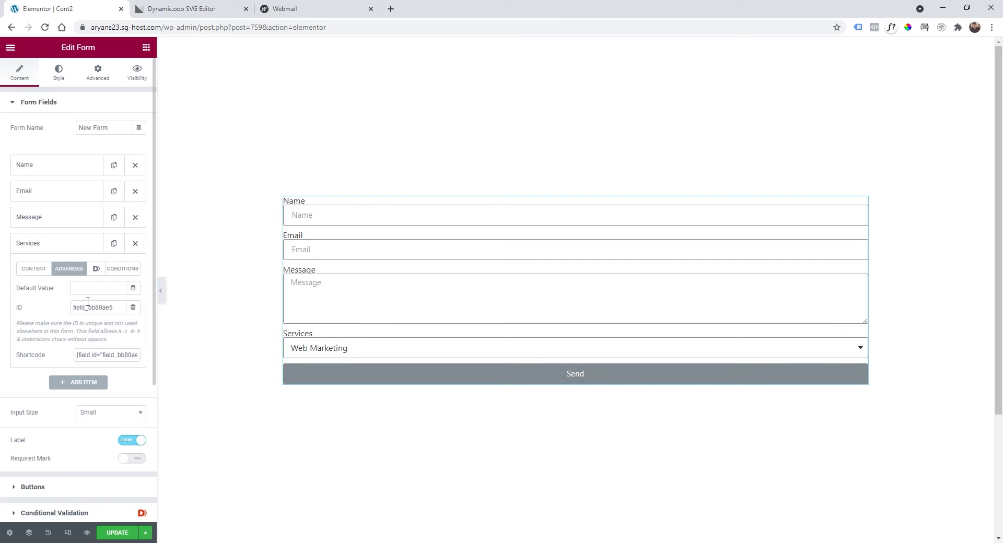
{"action": "left_click_drag", "start_coordinate": [117, 308], "coordinate": [62, 313]}
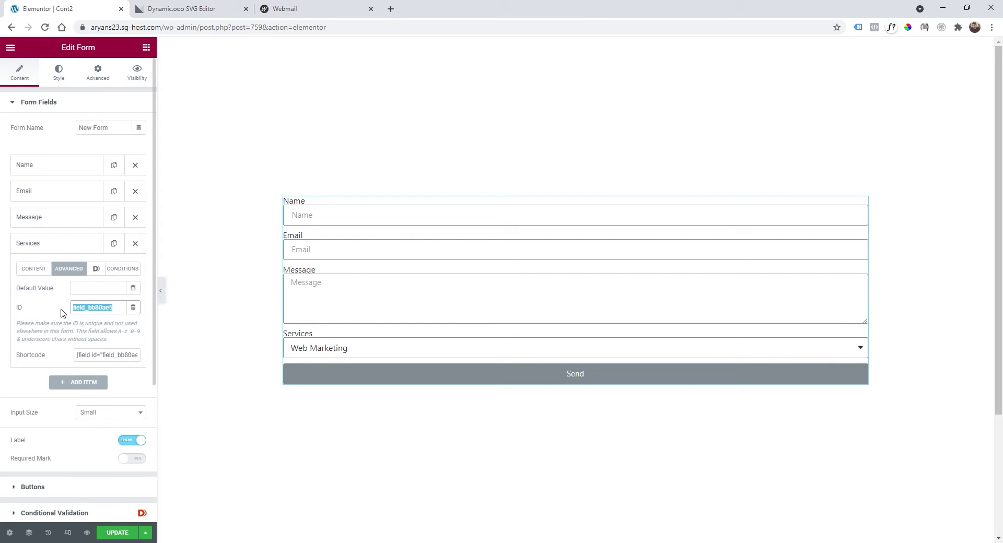
{"action": "type", "text": "services"}
{"action": "left_click", "coordinate": [55, 245]}
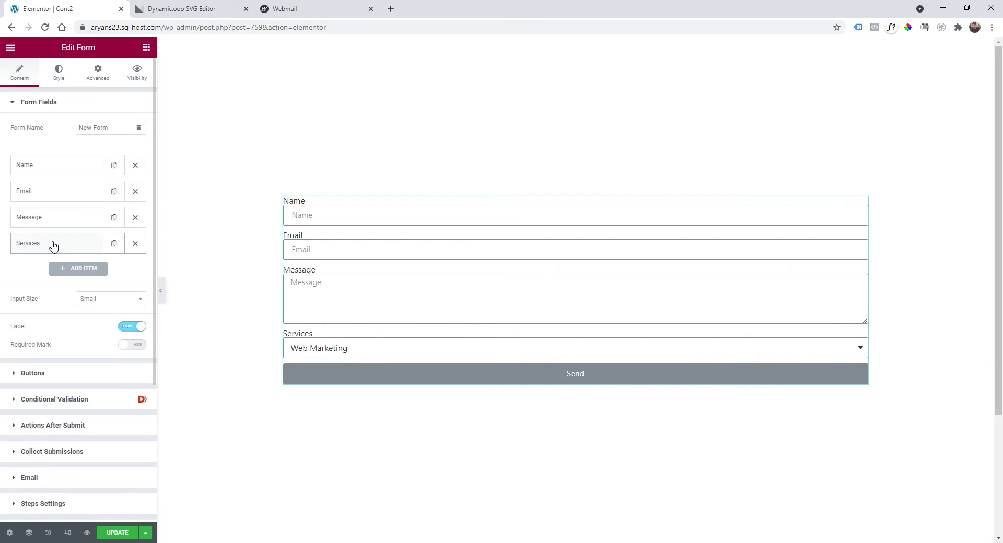
{"action": "left_click_drag", "start_coordinate": [54, 246], "coordinate": [55, 215]}
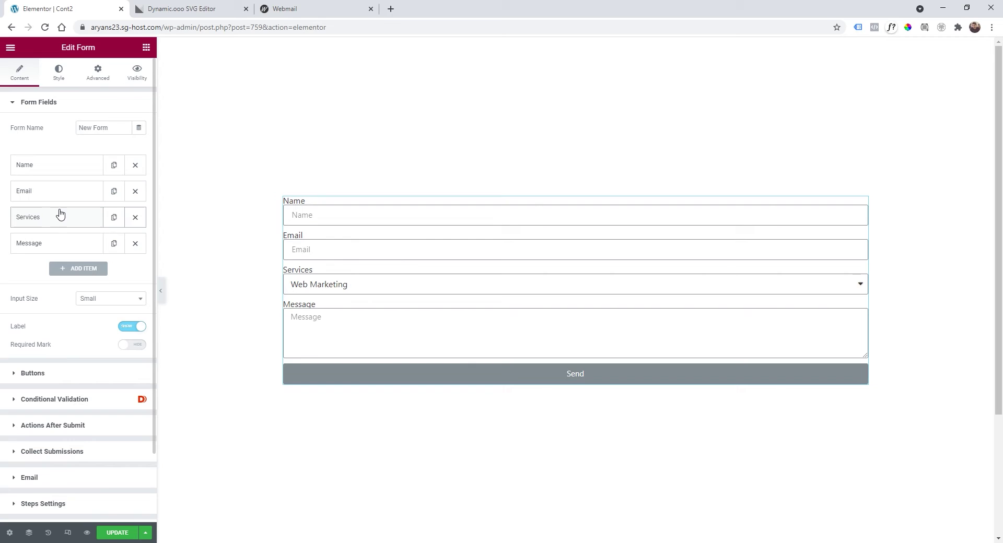
Step: Replace the form's after-submit actions with PDF Generator and Dynamic Email, and open the PDF Generator settings down to the PDF pages
{"action": "scroll", "coordinate": [58, 214], "scroll_direction": "down", "scroll_amount": 2}
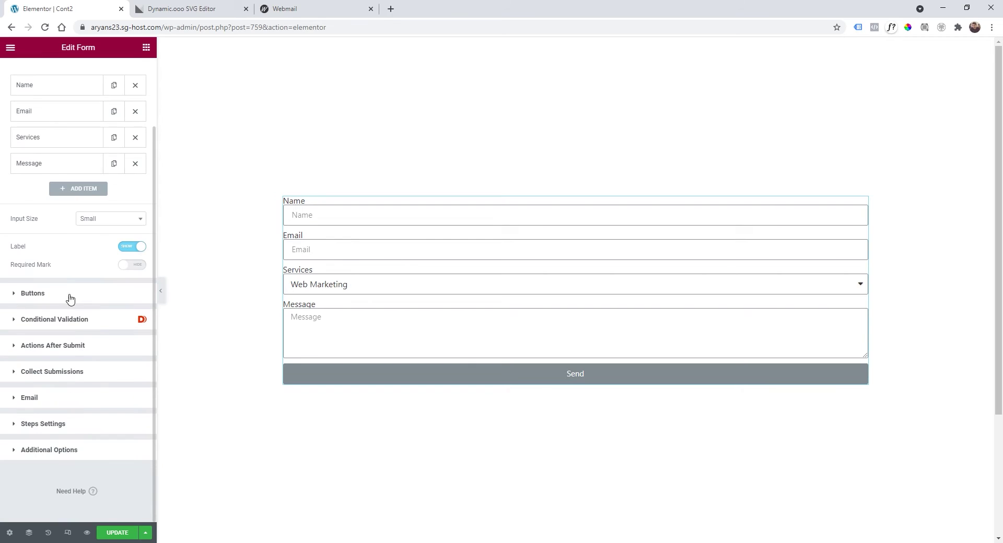
{"action": "left_click", "coordinate": [52, 345]}
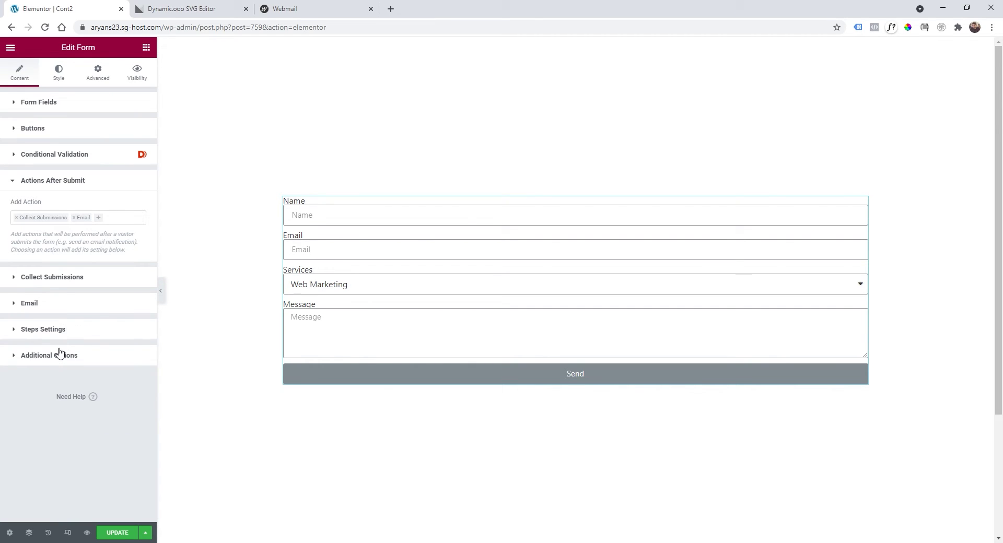
{"action": "left_click", "coordinate": [16, 219]}
{"action": "left_click", "coordinate": [16, 219]}
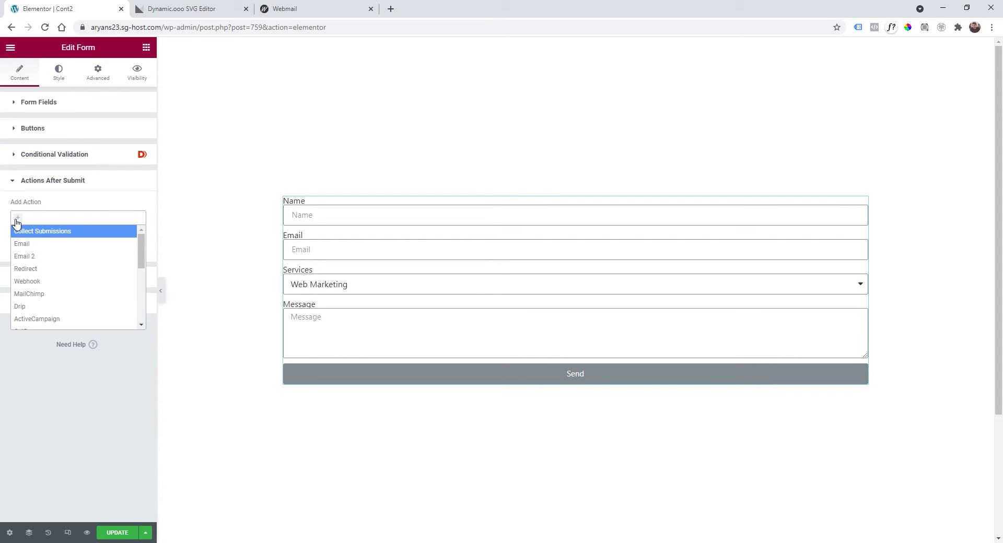
{"action": "scroll", "coordinate": [76, 270], "scroll_direction": "down", "scroll_amount": 3}
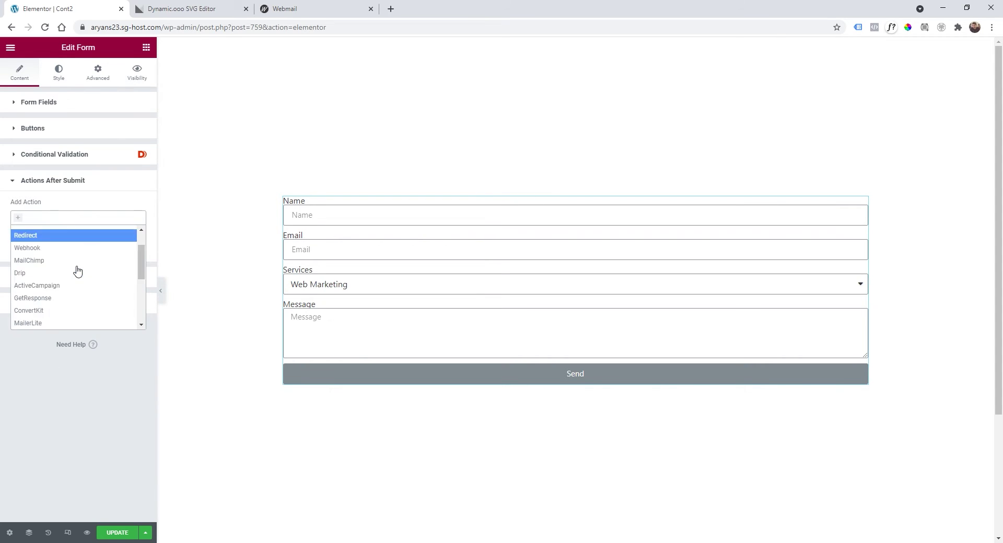
{"action": "scroll", "coordinate": [76, 269], "scroll_direction": "down", "scroll_amount": 1}
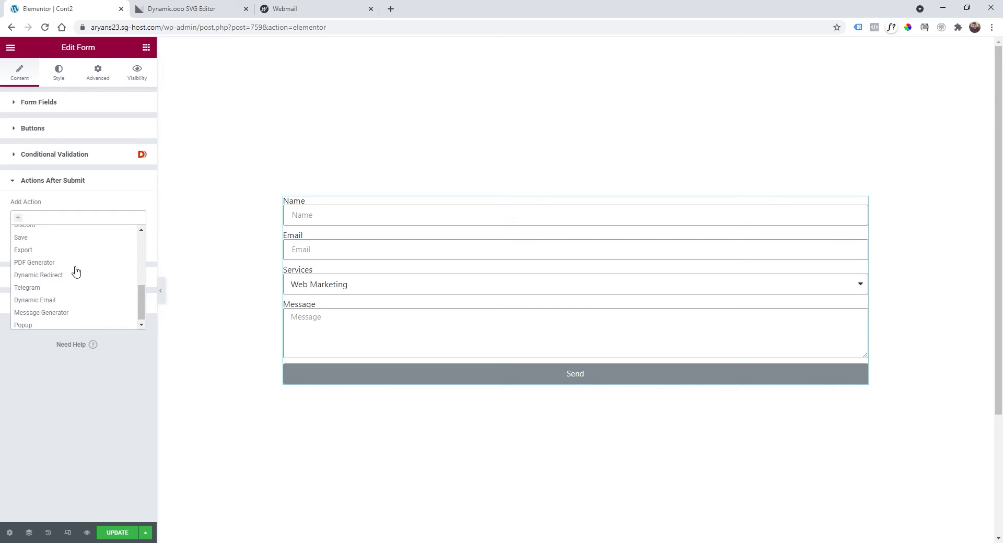
{"action": "left_click", "coordinate": [48, 262]}
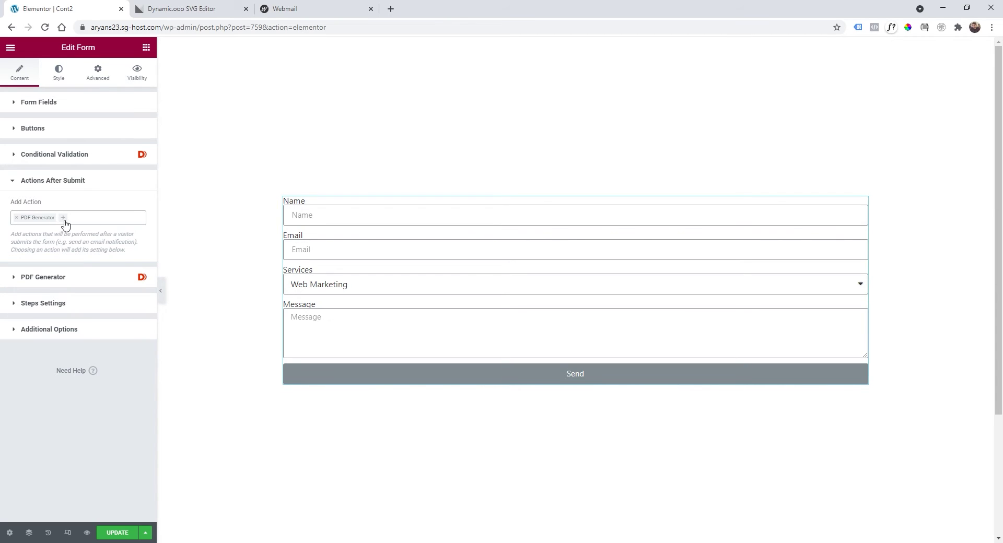
{"action": "left_click", "coordinate": [64, 222]}
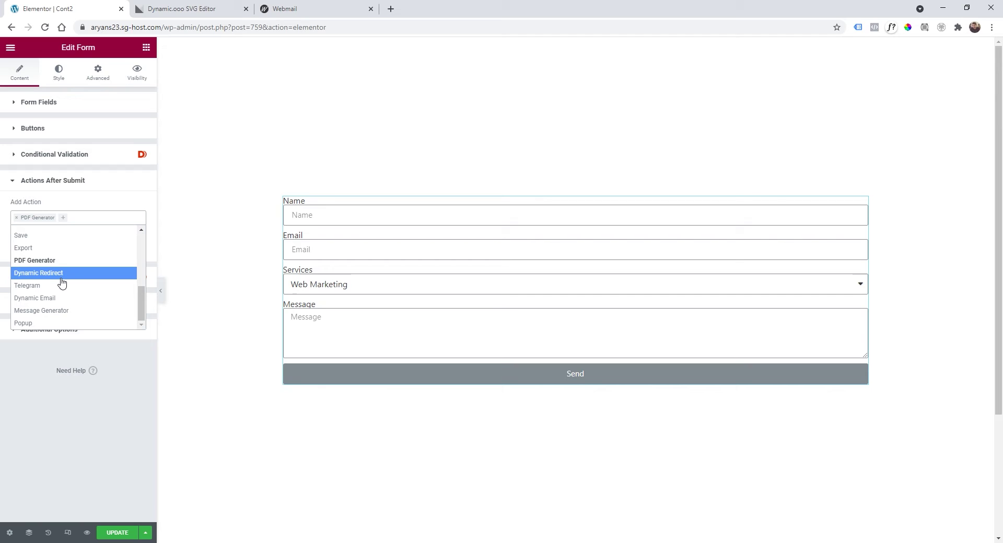
{"action": "left_click", "coordinate": [40, 300]}
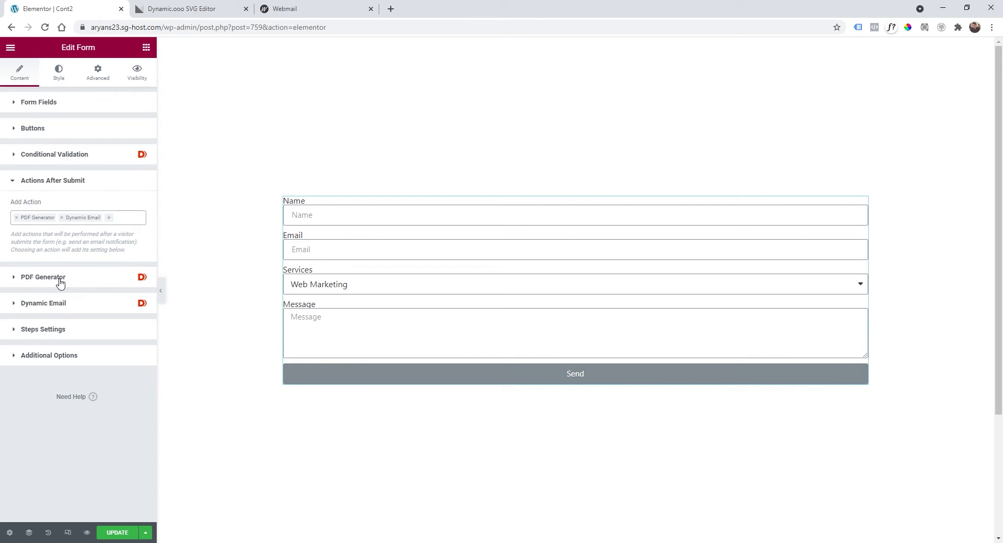
{"action": "left_click", "coordinate": [56, 278]}
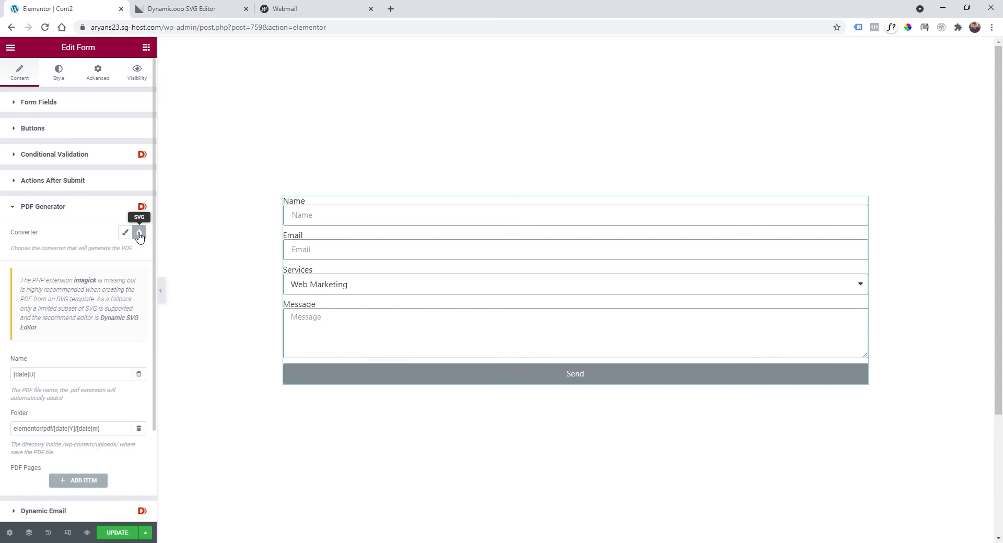
{"action": "scroll", "coordinate": [115, 258], "scroll_direction": "down", "scroll_amount": 2}
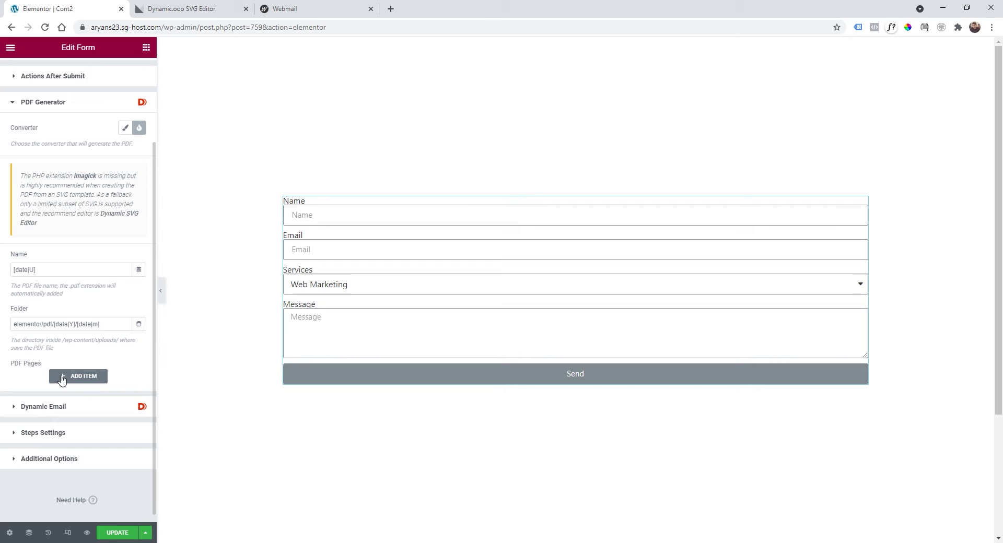
Step: Switch to the Dynamic.ooo SVG Editor, import the XDUNICORN logo image and place it in the page's upper-left corner at about X 90, Y 88
{"action": "left_click", "coordinate": [186, 12]}
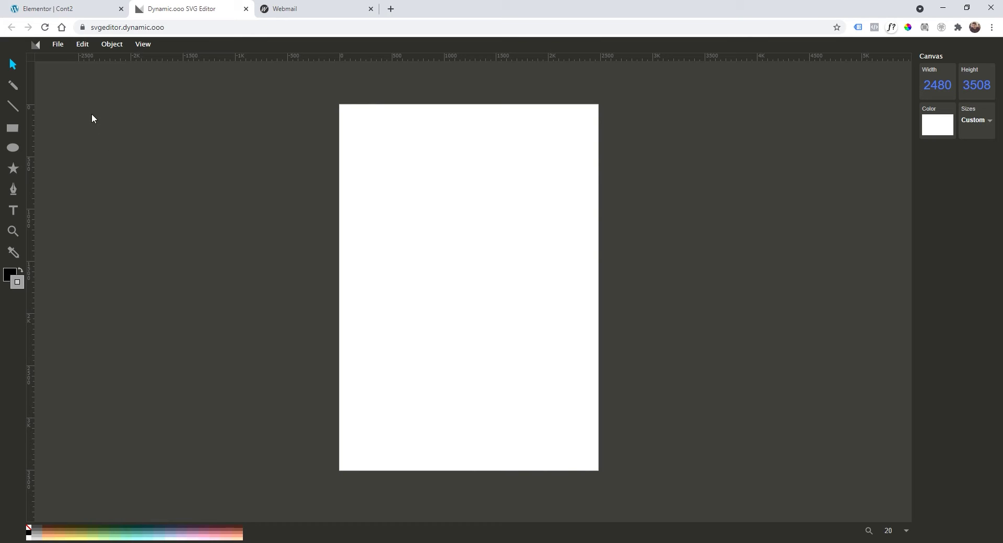
{"action": "left_click", "coordinate": [55, 50]}
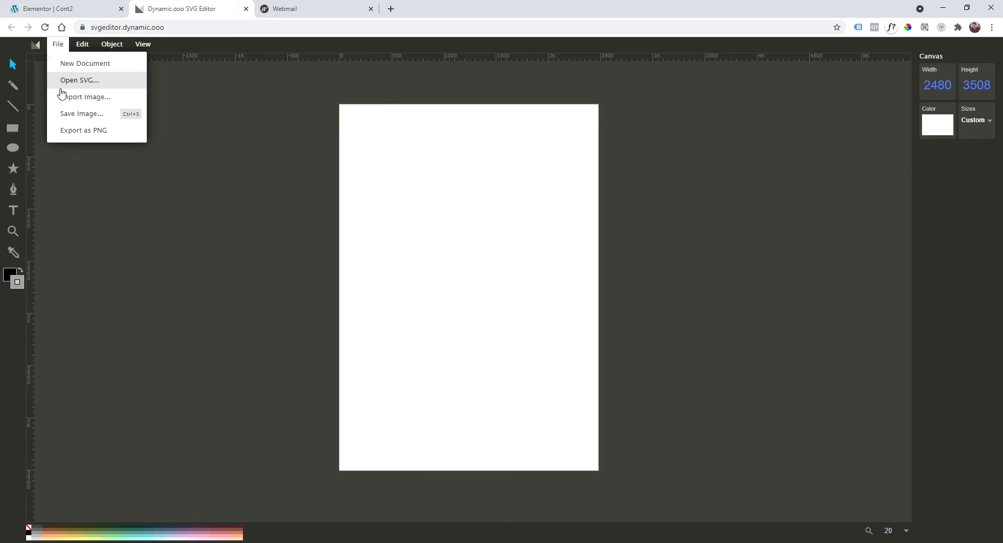
{"action": "left_click", "coordinate": [63, 98]}
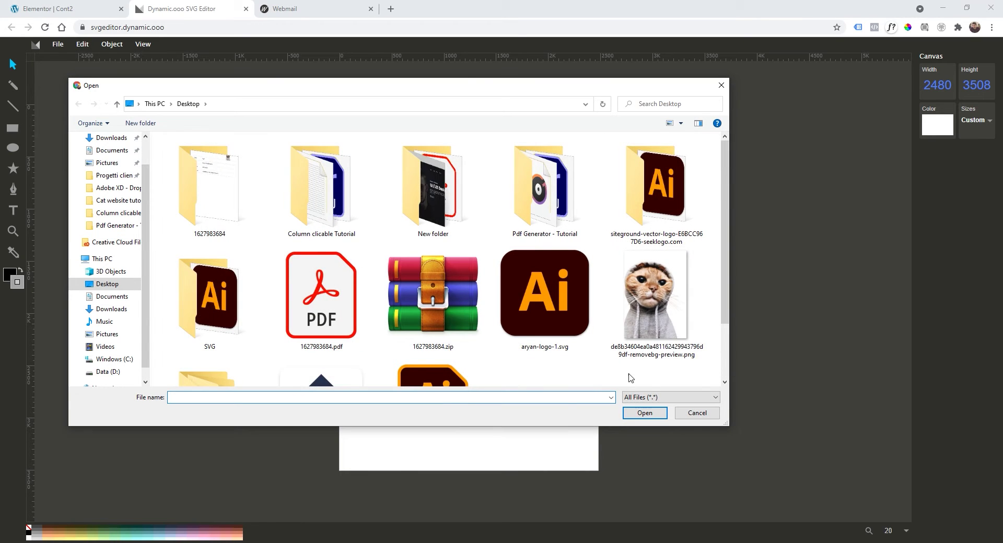
{"action": "scroll", "coordinate": [555, 360], "scroll_direction": "down", "scroll_amount": 2}
{"action": "left_click", "coordinate": [555, 358]}
{"action": "double_click", "coordinate": [554, 353]}
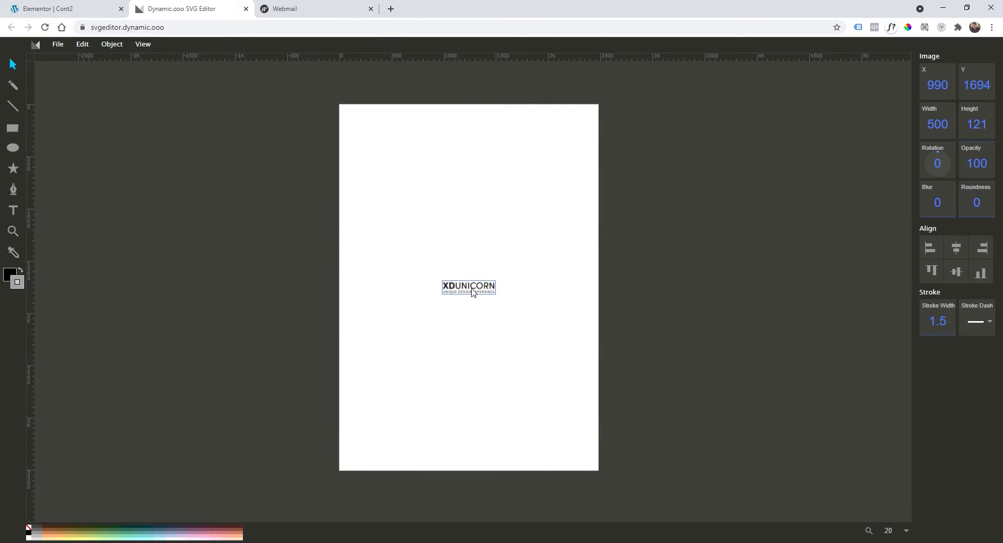
{"action": "left_click_drag", "start_coordinate": [472, 291], "coordinate": [380, 122]}
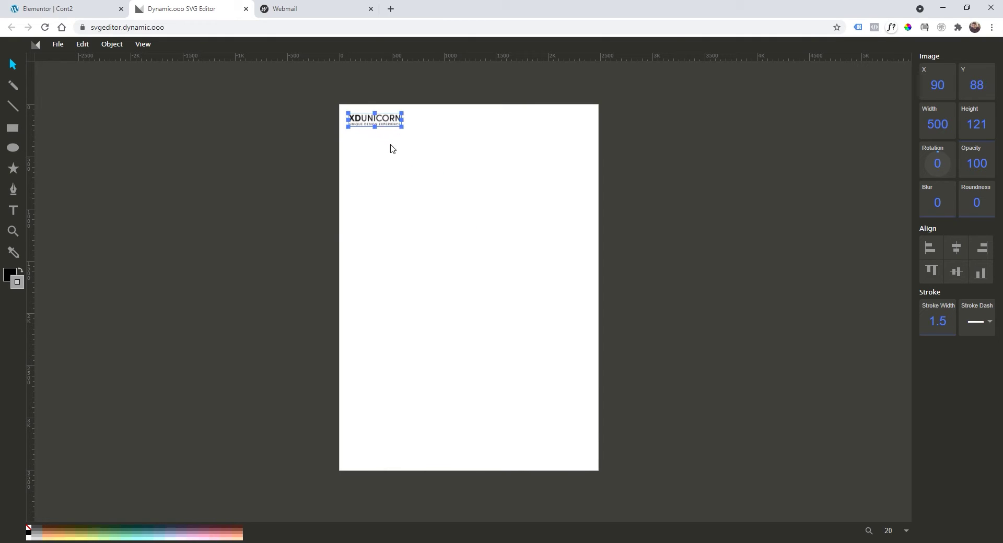
{"action": "left_click", "coordinate": [602, 193]}
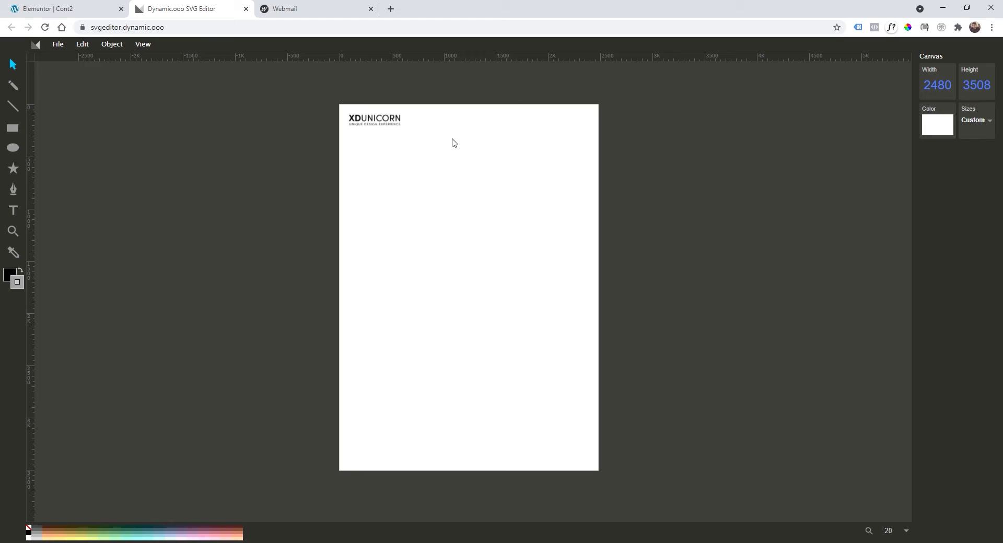
Step: Draw a full-width rectangle about 2290 by 144 below the logo and shift it slightly down the page
{"action": "scroll", "coordinate": [453, 141], "scroll_direction": "up", "scroll_amount": 2}
{"action": "scroll", "coordinate": [403, 139], "scroll_direction": "up", "scroll_amount": 4}
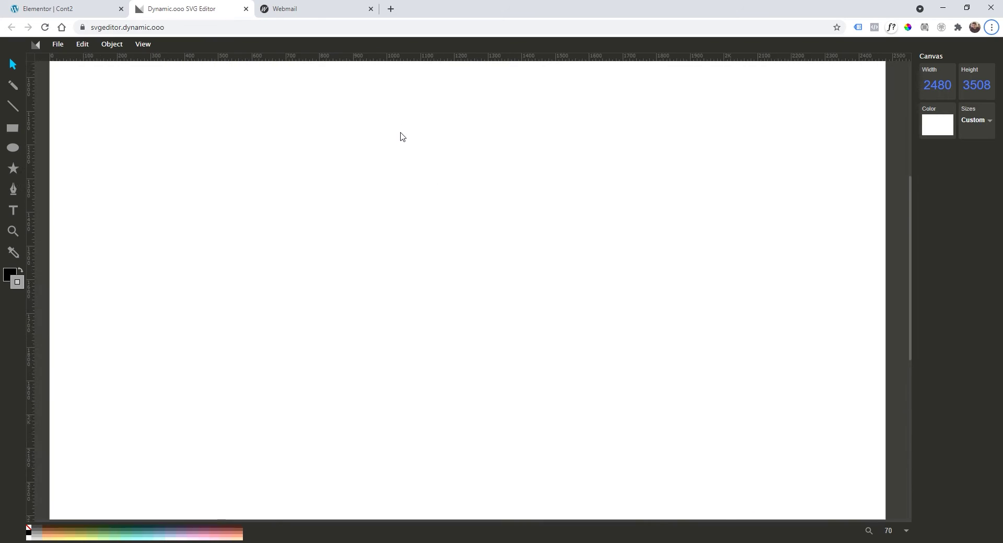
{"action": "scroll", "coordinate": [438, 168], "scroll_direction": "down", "scroll_amount": 2}
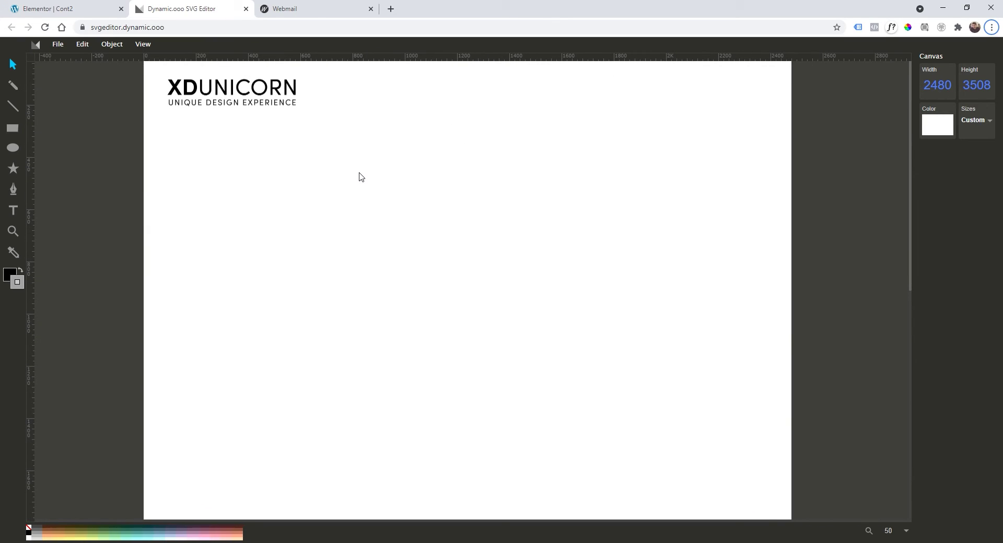
{"action": "left_click", "coordinate": [25, 132]}
{"action": "left_click_drag", "start_coordinate": [170, 181], "coordinate": [764, 217]}
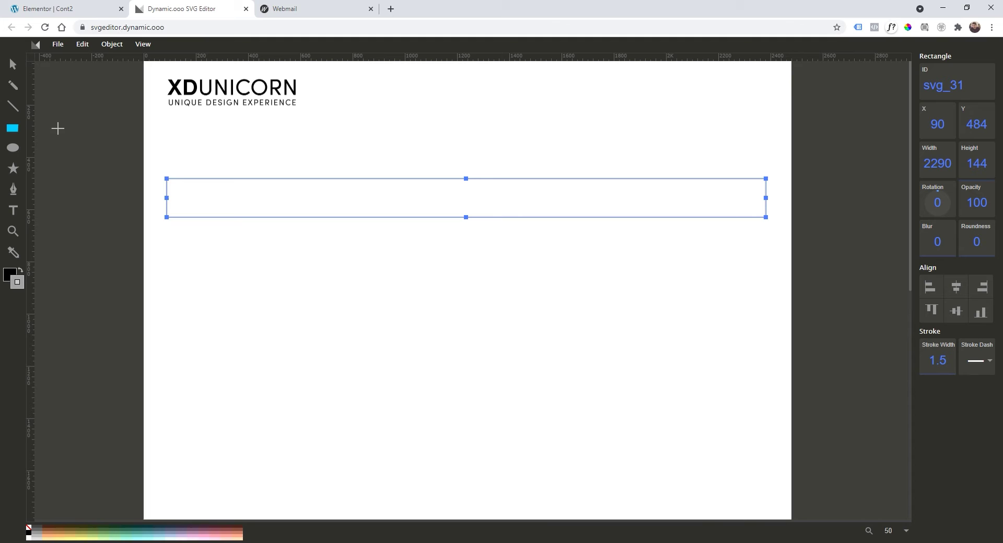
{"action": "left_click", "coordinate": [13, 64]}
{"action": "left_click_drag", "start_coordinate": [385, 197], "coordinate": [389, 222]}
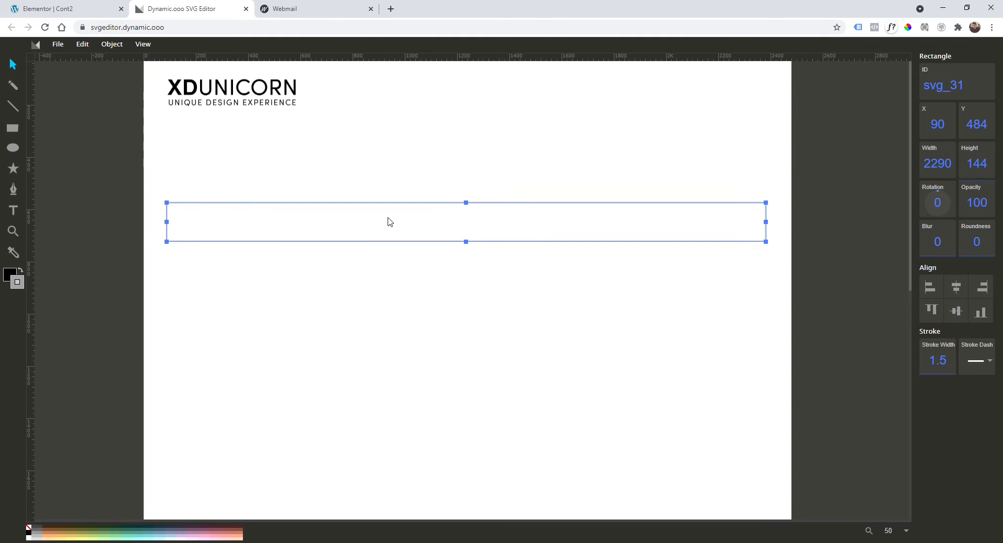
Step: Center the rectangle horizontally on the page and add an enlarged "Client:" text label inside its left end
{"action": "left_click", "coordinate": [956, 291]}
{"action": "left_click", "coordinate": [385, 312]}
{"action": "key", "text": "t"}
{"action": "left_click", "coordinate": [191, 221]}
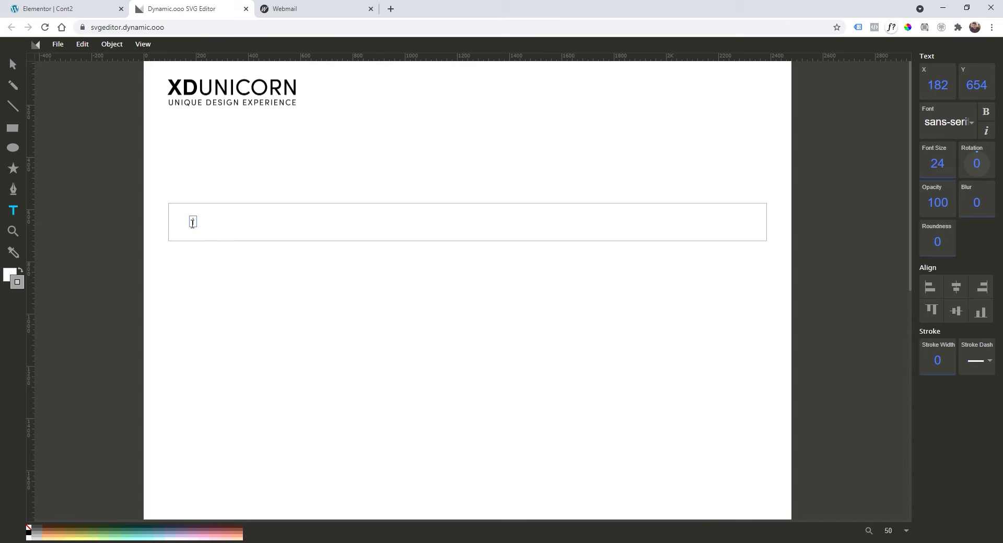
{"action": "type", "text": "Client:"}
{"action": "key", "text": "Escape"}
{"action": "scroll", "coordinate": [145, 204], "scroll_direction": "up", "scroll_amount": 3}
{"action": "key", "text": "Escape"}
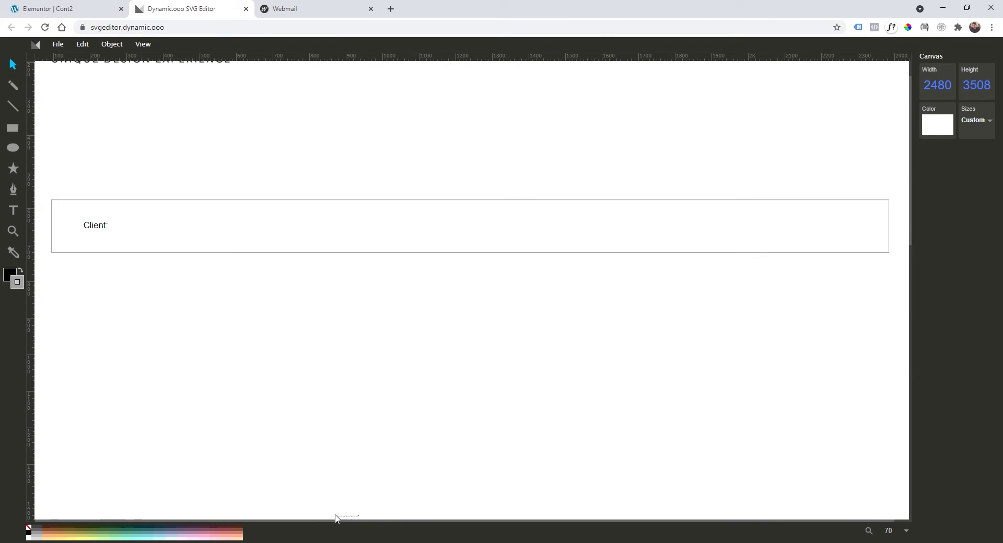
{"action": "scroll", "coordinate": [187, 240], "scroll_direction": "down", "scroll_amount": 2}
{"action": "double_click", "coordinate": [155, 223]}
{"action": "type", "text": ":"}
{"action": "left_click", "coordinate": [175, 266]}
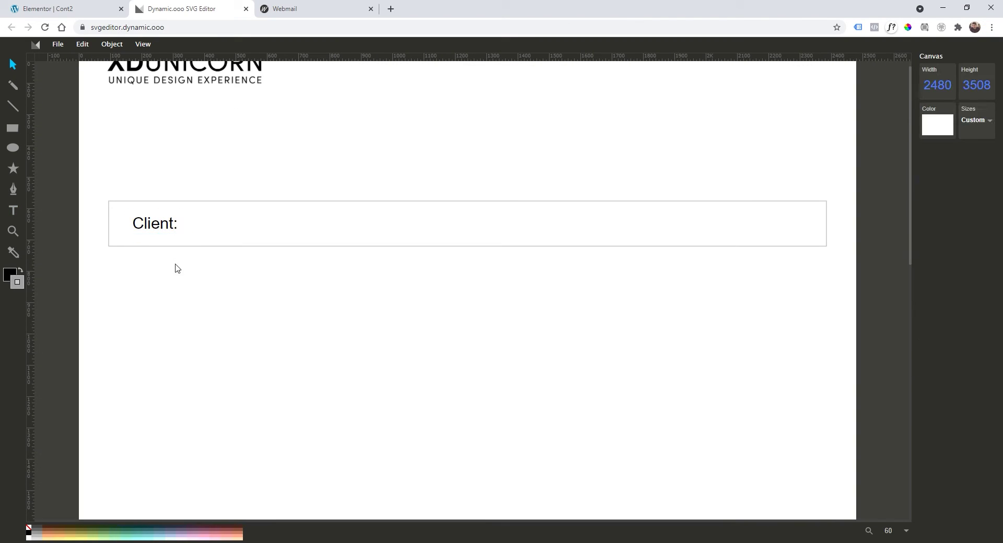
Step: Duplicate the "Client:" label to its right on the same line and change the copy's text to [form:name]
{"action": "left_click_drag", "start_coordinate": [166, 232], "coordinate": [298, 232]}
{"action": "double_click", "coordinate": [288, 230]}
{"action": "key", "text": "BackSpace"}
{"action": "type", "text": "[form:name]"}
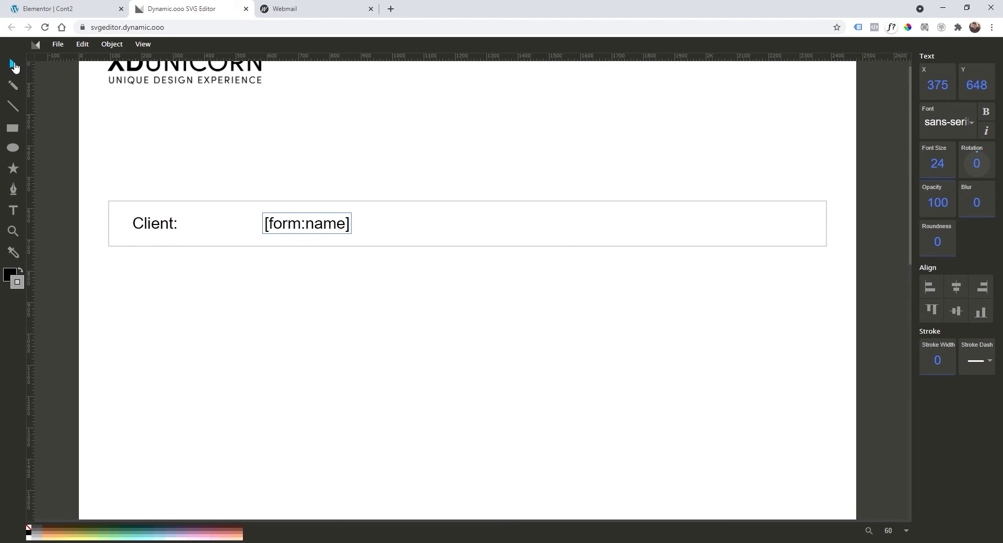
{"action": "scroll", "coordinate": [781, 185], "scroll_direction": "up", "scroll_amount": 2}
{"action": "left_click", "coordinate": [342, 362]}
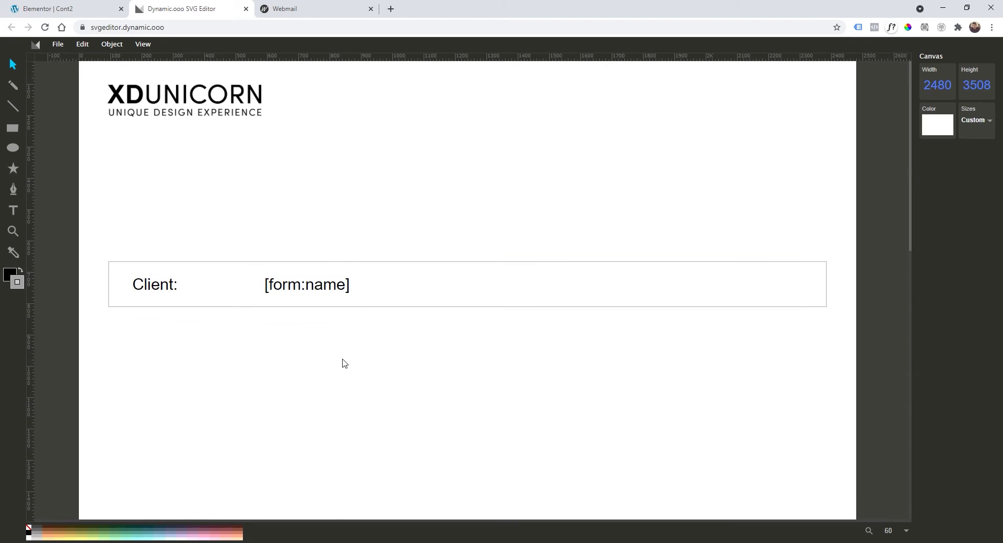
Step: Duplicate the Client row, with its rectangle and both texts, into three evenly spaced rows below it
{"action": "scroll", "coordinate": [321, 357], "scroll_direction": "down", "scroll_amount": 3}
{"action": "key", "text": "ctrl+a"}
{"action": "left_click_drag", "start_coordinate": [292, 180], "coordinate": [292, 342]}
{"action": "left_click", "coordinate": [184, 251]}
Step: Rename the labels of the three duplicated rows to "Email:", "Services:" and "Comment:" in order
{"action": "double_click", "coordinate": [162, 235]}
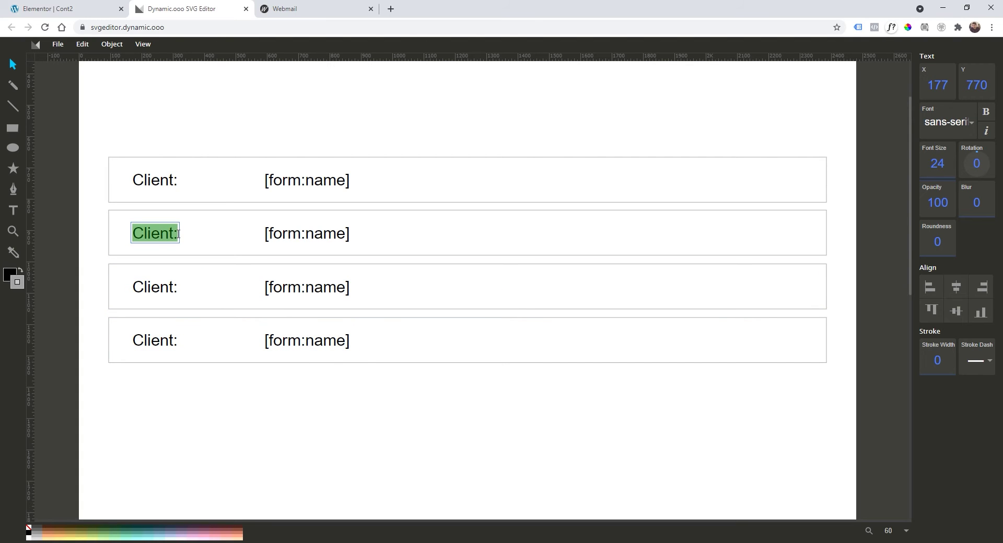
{"action": "type", "text": "Email:"}
{"action": "double_click", "coordinate": [157, 287]}
{"action": "type", "text": "Services:"}
{"action": "left_click", "coordinate": [172, 333]}
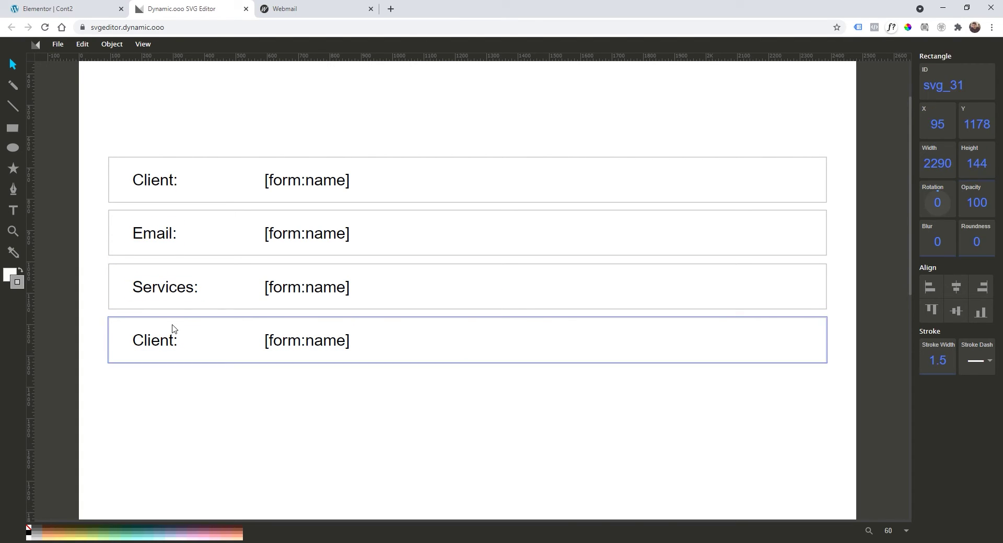
{"action": "double_click", "coordinate": [156, 342]}
{"action": "type", "text": "Comment:"}
{"action": "left_click", "coordinate": [293, 416]}
{"action": "left_click", "coordinate": [292, 342]}
{"action": "left_click", "coordinate": [281, 193]}
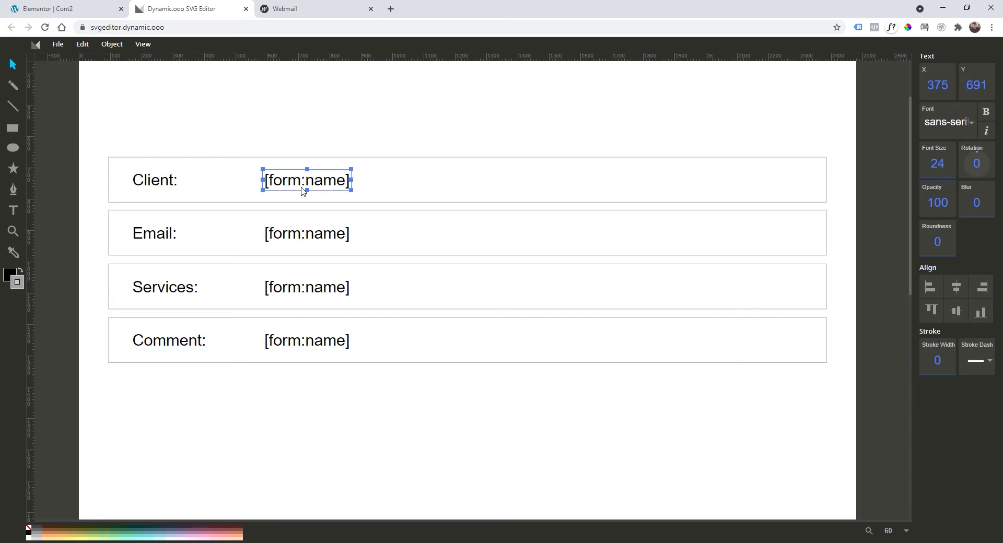
Step: Import the hooded cat image and resize and place it so it stands on the Client row, right of the page center
{"action": "scroll", "coordinate": [208, 131], "scroll_direction": "up", "scroll_amount": 2}
{"action": "left_click", "coordinate": [57, 44]}
{"action": "left_click", "coordinate": [85, 97]}
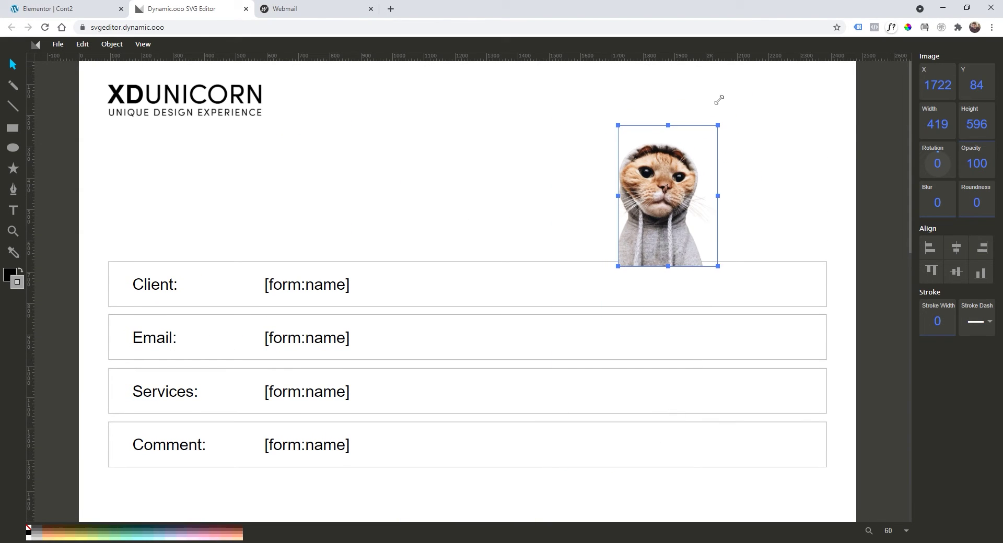
{"action": "left_click_drag", "start_coordinate": [718, 100], "coordinate": [728, 120]}
{"action": "left_click", "coordinate": [741, 243]}
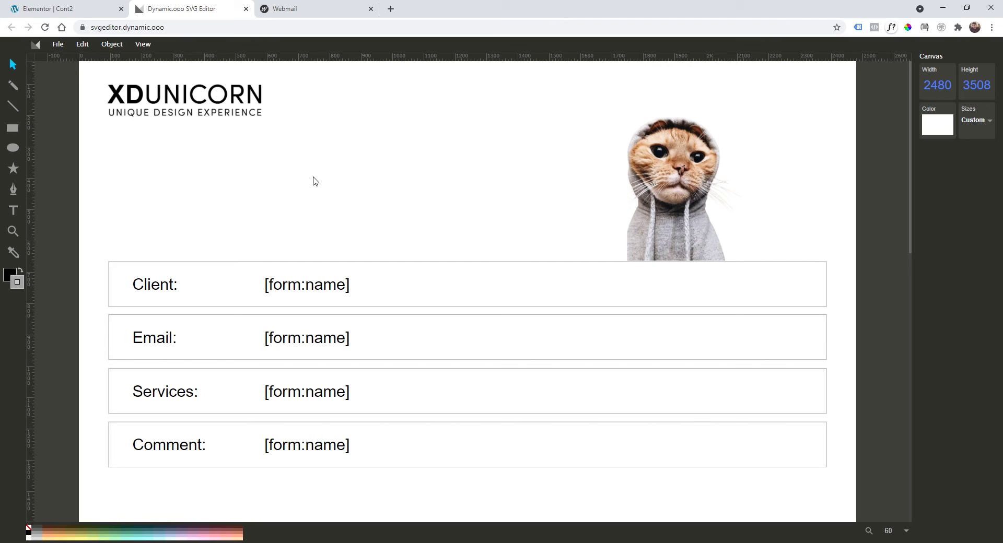
{"action": "left_click", "coordinate": [305, 292]}
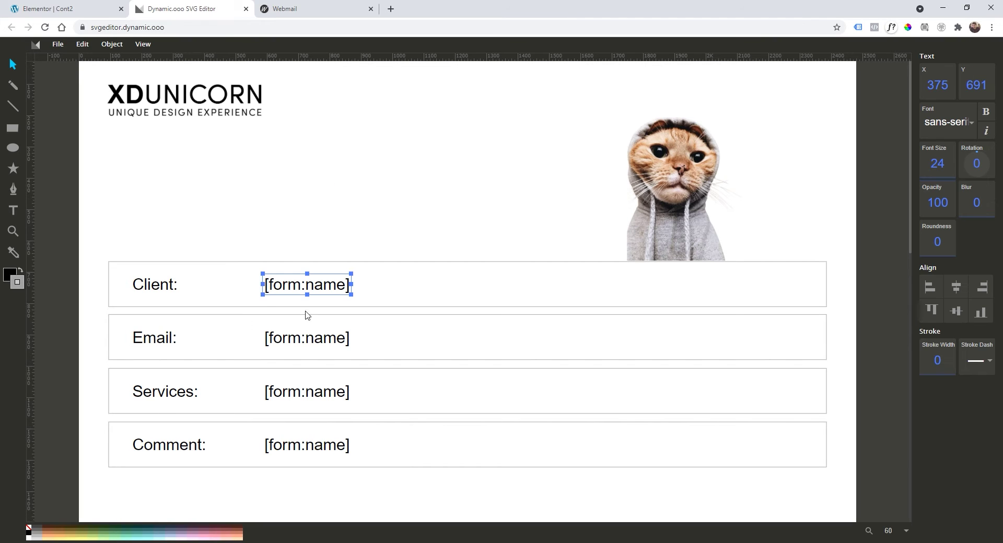
{"action": "left_click", "coordinate": [308, 345]}
{"action": "left_click", "coordinate": [315, 395]}
{"action": "left_click", "coordinate": [311, 445]}
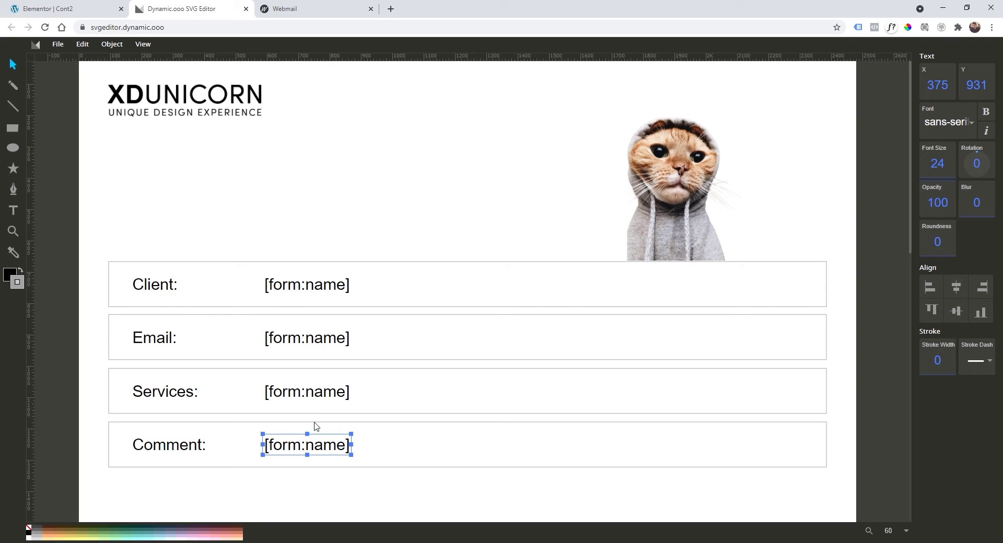
{"action": "left_click", "coordinate": [310, 284]}
{"action": "left_click", "coordinate": [315, 228]}
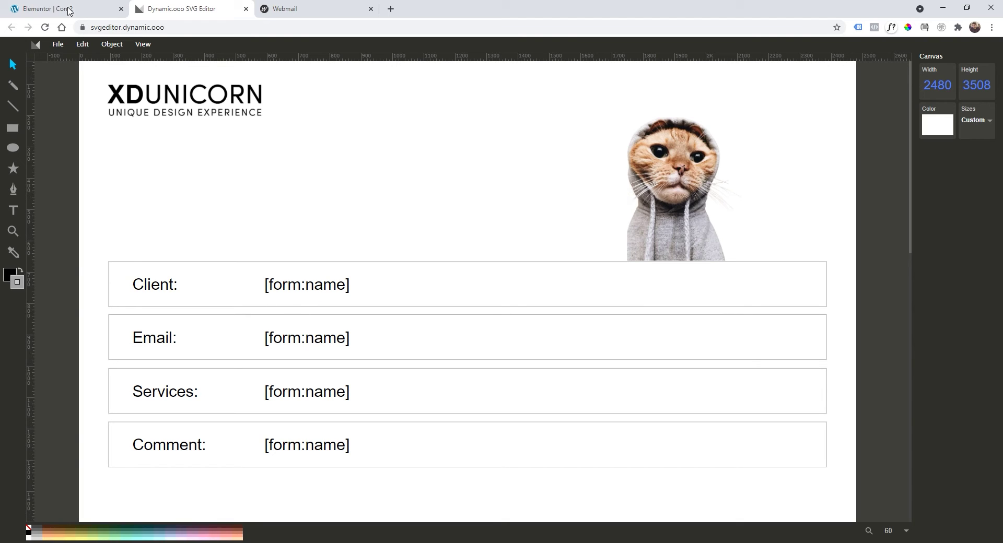
Step: Switch to the Elementor form and check the IDs of the Name and Email fields in their advanced settings
{"action": "left_click", "coordinate": [68, 10]}
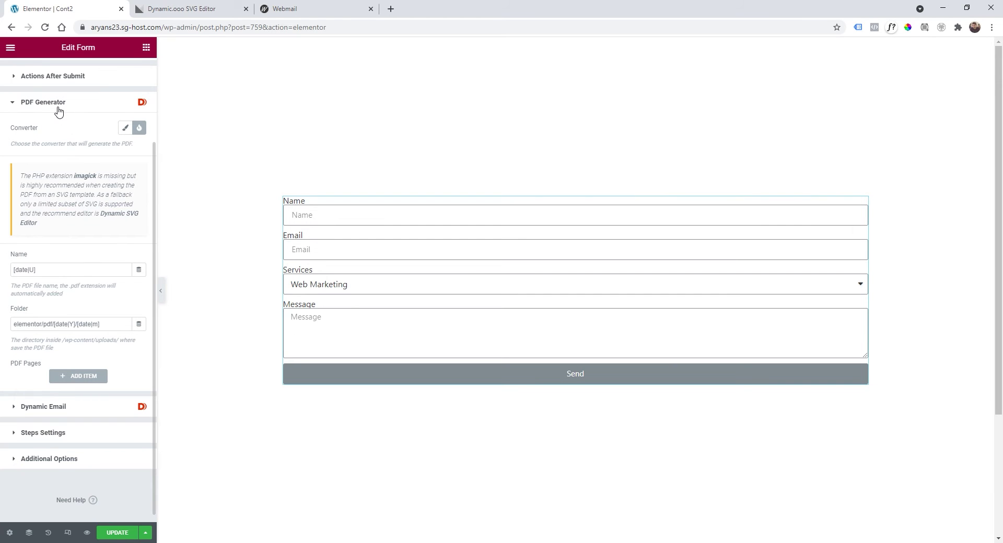
{"action": "scroll", "coordinate": [63, 93], "scroll_direction": "up", "scroll_amount": 2}
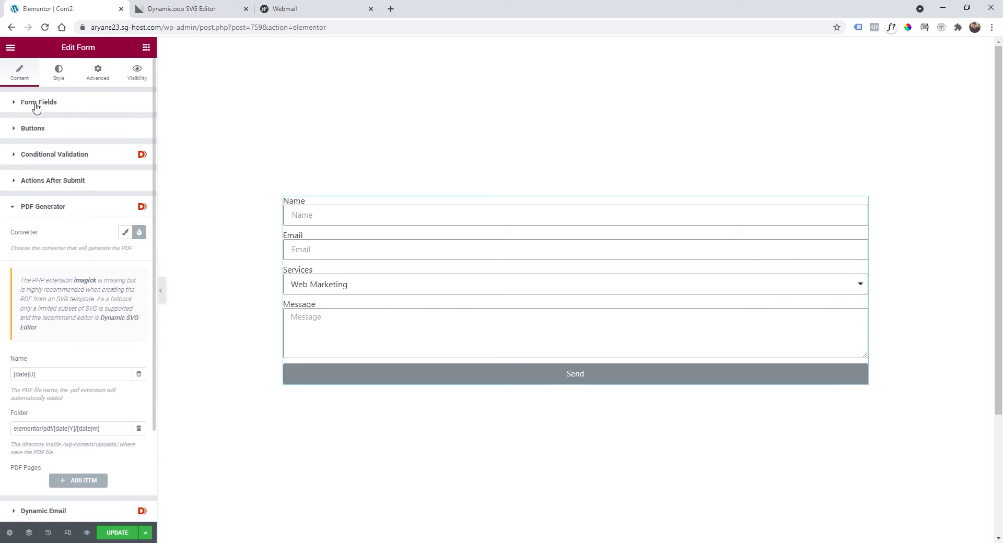
{"action": "left_click", "coordinate": [36, 104]}
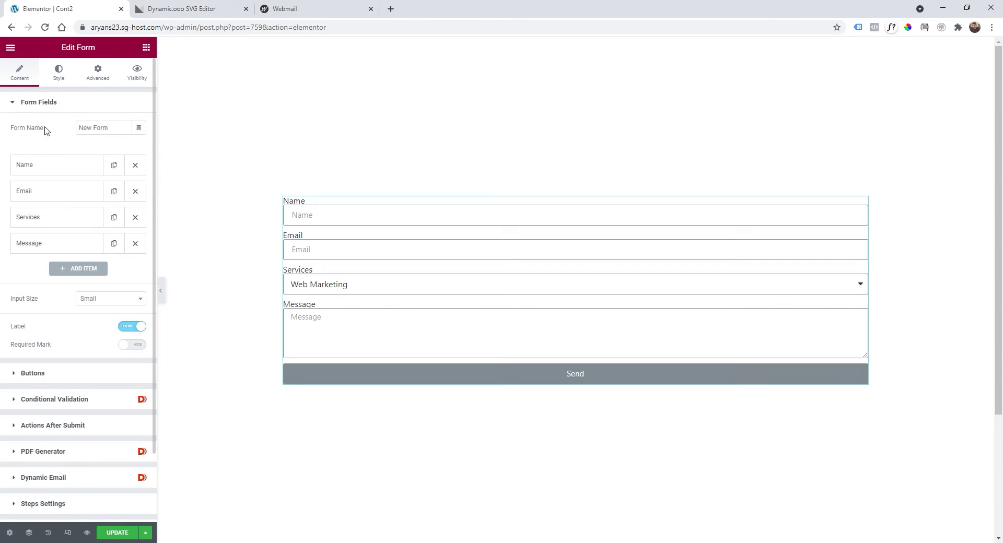
{"action": "left_click", "coordinate": [51, 167]}
{"action": "left_click", "coordinate": [67, 191]}
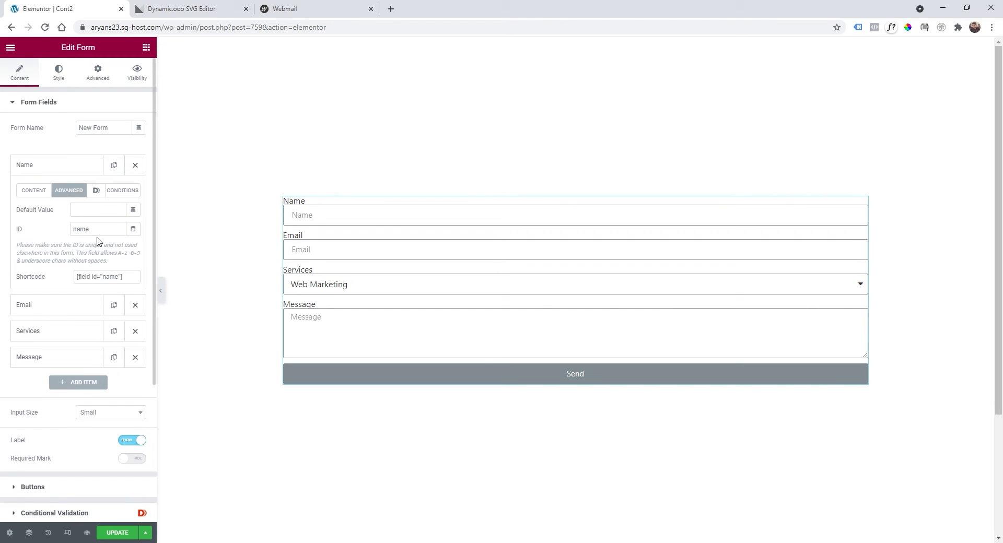
{"action": "left_click_drag", "start_coordinate": [97, 230], "coordinate": [69, 235]}
{"action": "left_click", "coordinate": [60, 167]}
{"action": "left_click", "coordinate": [52, 194]}
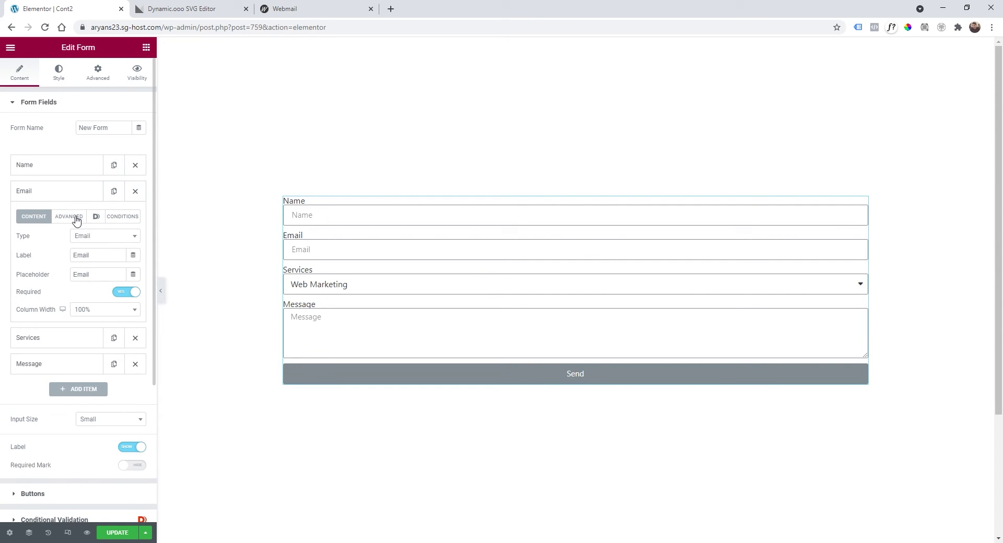
{"action": "left_click", "coordinate": [76, 218]}
{"action": "left_click", "coordinate": [41, 192]}
Step: Check the IDs of the Services and Message form fields in their advanced settings, and collapse both fields
{"action": "left_click", "coordinate": [48, 218]}
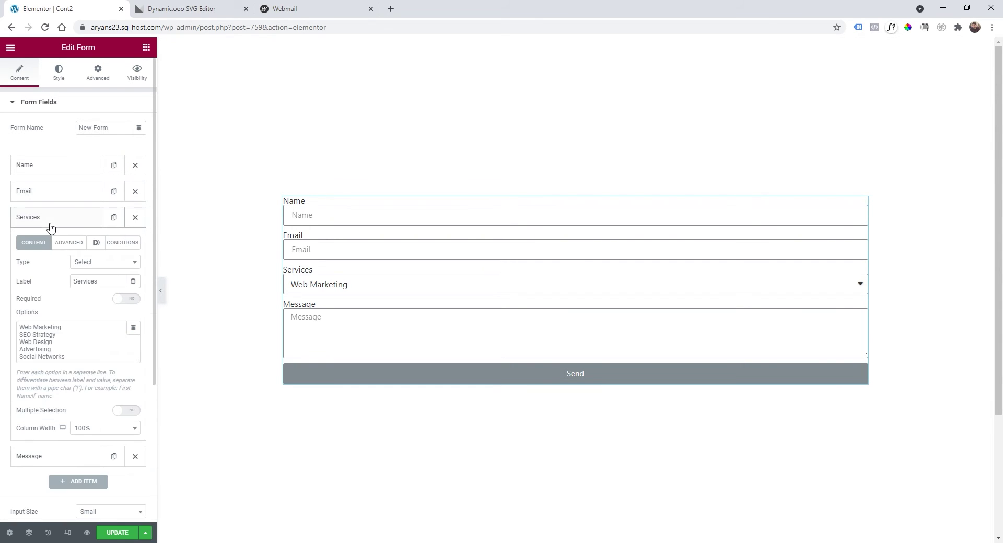
{"action": "left_click", "coordinate": [69, 244]}
{"action": "left_click_drag", "start_coordinate": [101, 282], "coordinate": [65, 283]}
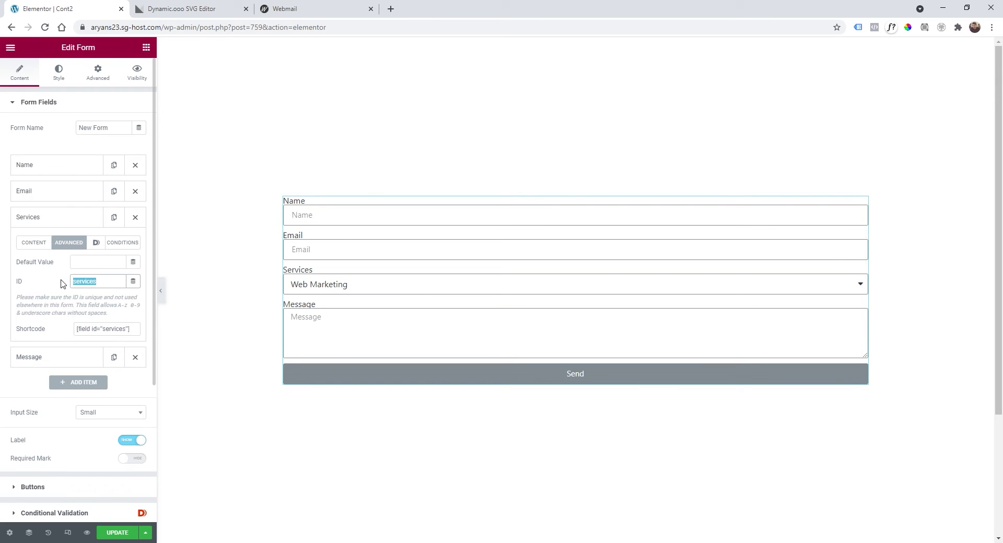
{"action": "left_click", "coordinate": [46, 222]}
{"action": "left_click", "coordinate": [56, 249]}
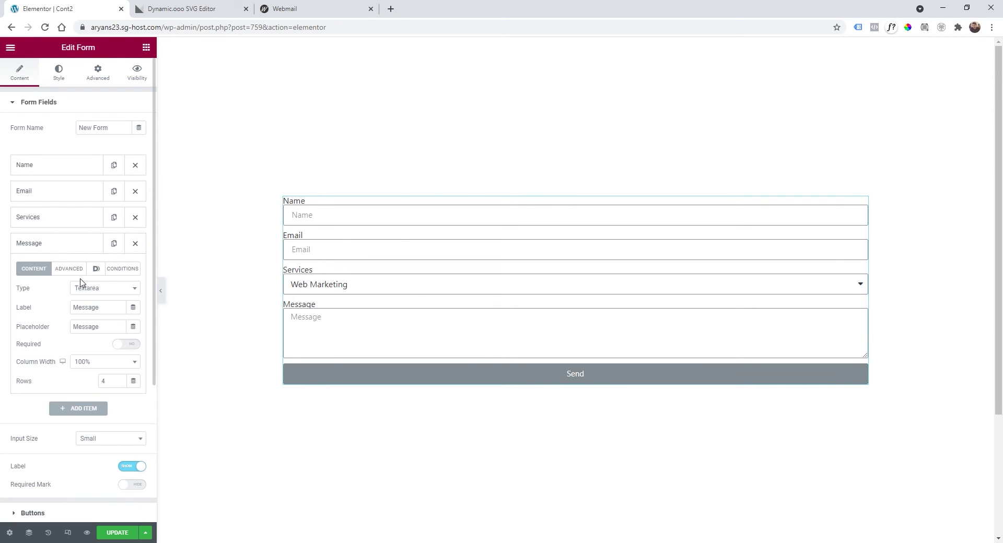
{"action": "left_click", "coordinate": [68, 268]}
{"action": "left_click_drag", "start_coordinate": [102, 311], "coordinate": [65, 311]}
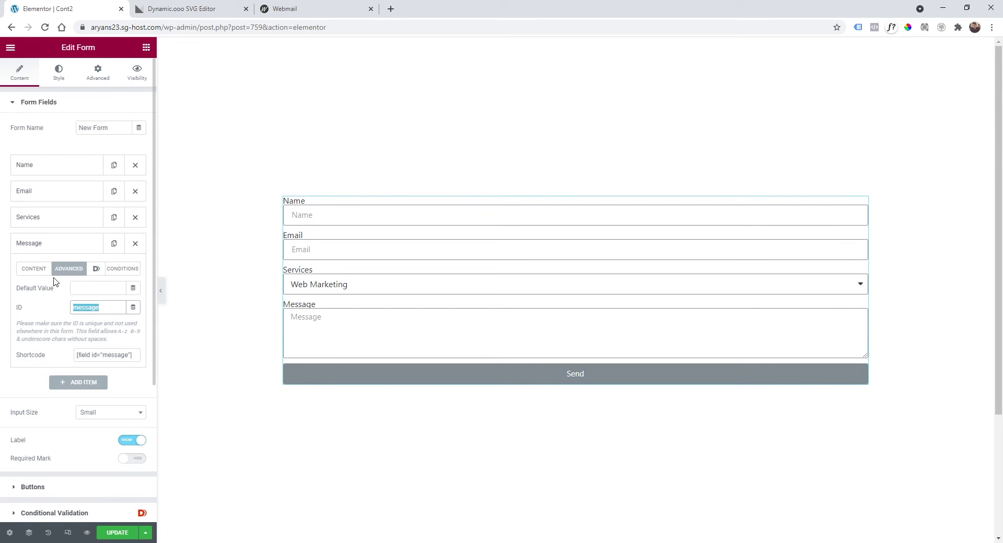
{"action": "left_click", "coordinate": [40, 249]}
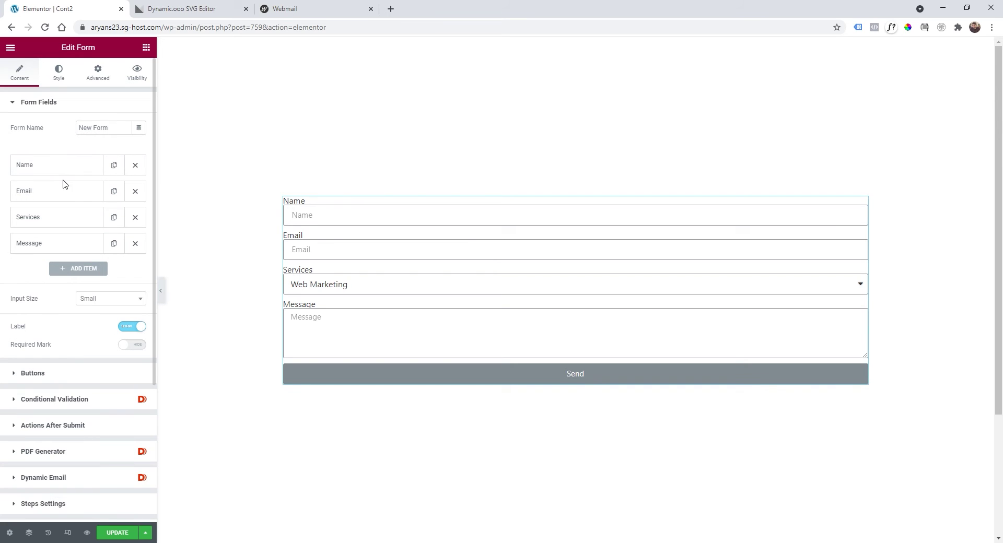
Step: Back in the SVG Editor, change the Email, Services and Comment rows' placeholders to [form:email], [form:services] and [form:message]
{"action": "left_click", "coordinate": [183, 9]}
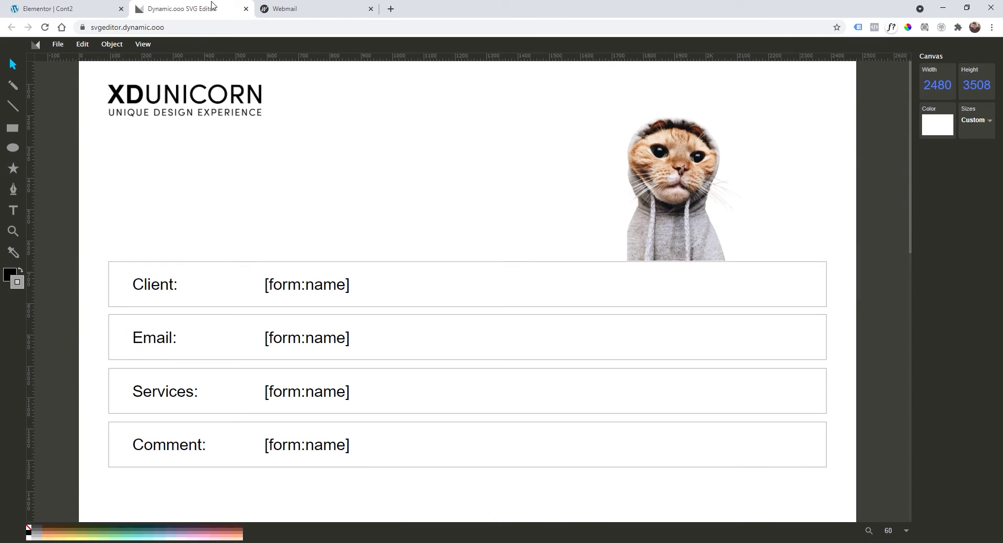
{"action": "scroll", "coordinate": [296, 302], "scroll_direction": "down", "scroll_amount": 3}
{"action": "left_click", "coordinate": [308, 285]}
{"action": "double_click", "coordinate": [307, 285]}
{"action": "type", "text": "email"}
{"action": "double_click", "coordinate": [322, 341]}
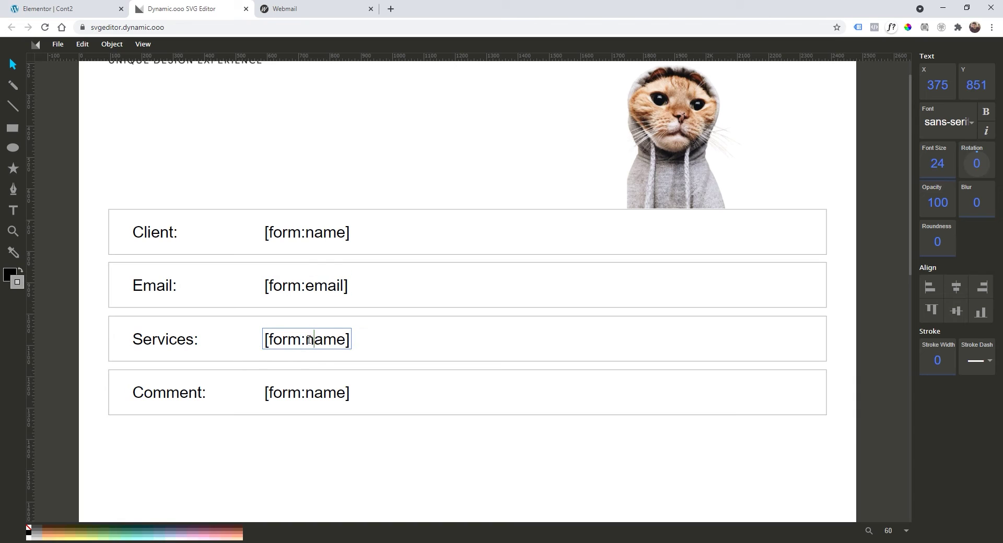
{"action": "type", "text": "services"}
{"action": "left_click", "coordinate": [307, 392]}
{"action": "double_click", "coordinate": [307, 391]}
{"action": "type", "text": "message"}
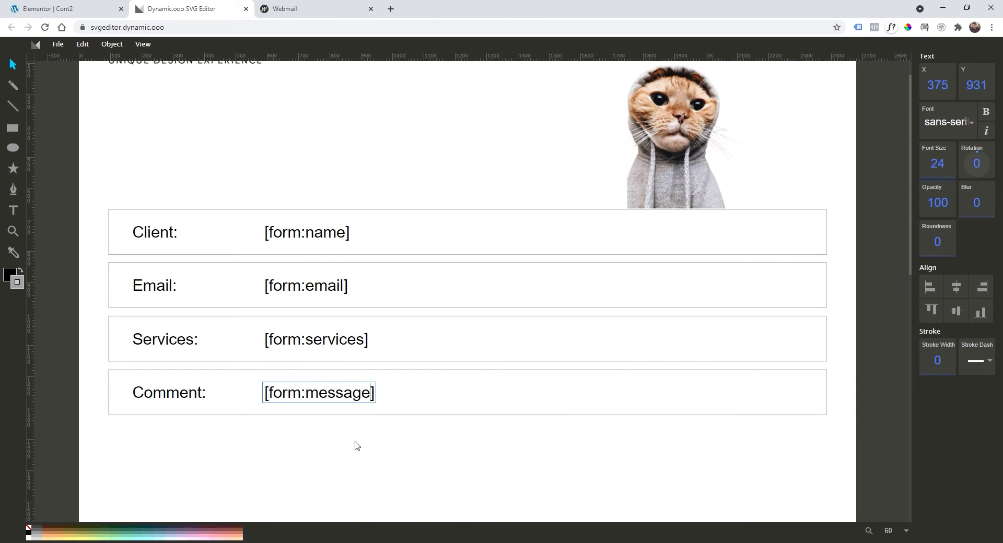
{"action": "left_click", "coordinate": [353, 445]}
{"action": "scroll", "coordinate": [314, 385], "scroll_direction": "up", "scroll_amount": 1}
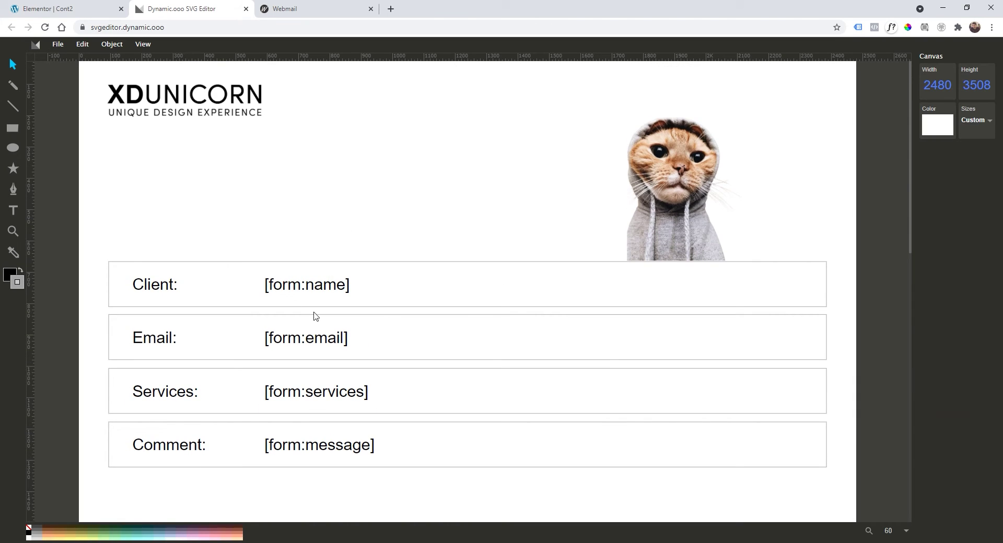
Step: Open the SVG source code of the finished template and copy all of it
{"action": "left_click", "coordinate": [143, 44]}
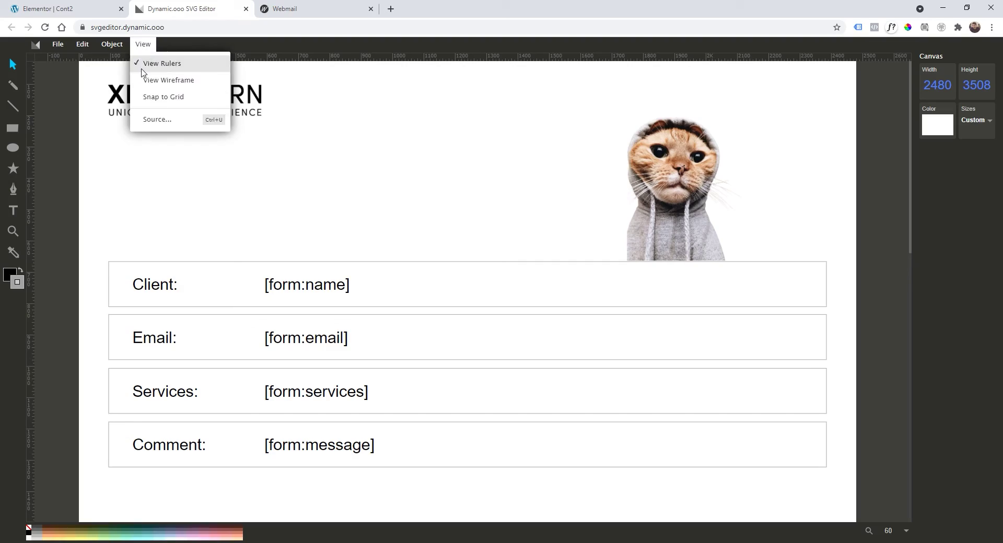
{"action": "left_click", "coordinate": [156, 119]}
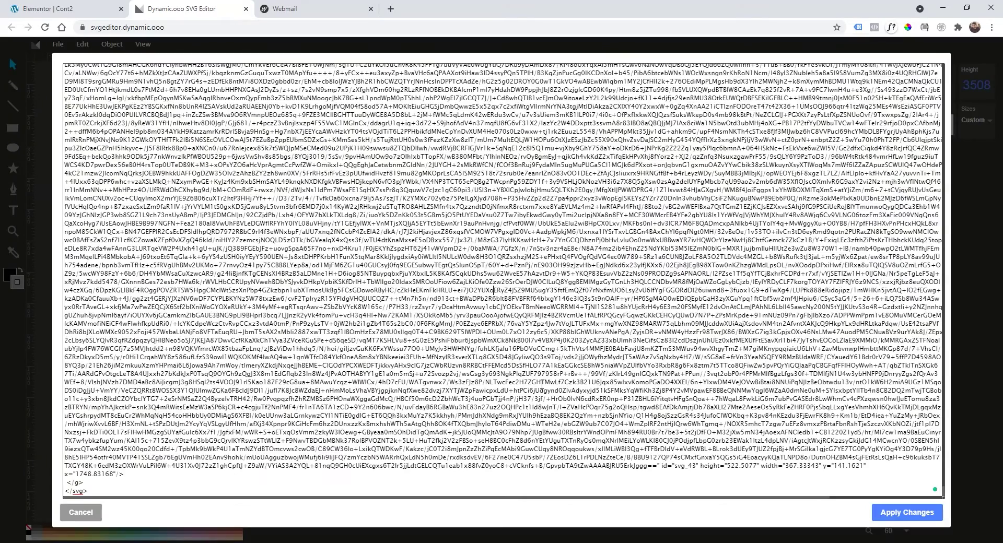
{"action": "key", "text": "ctrl+a"}
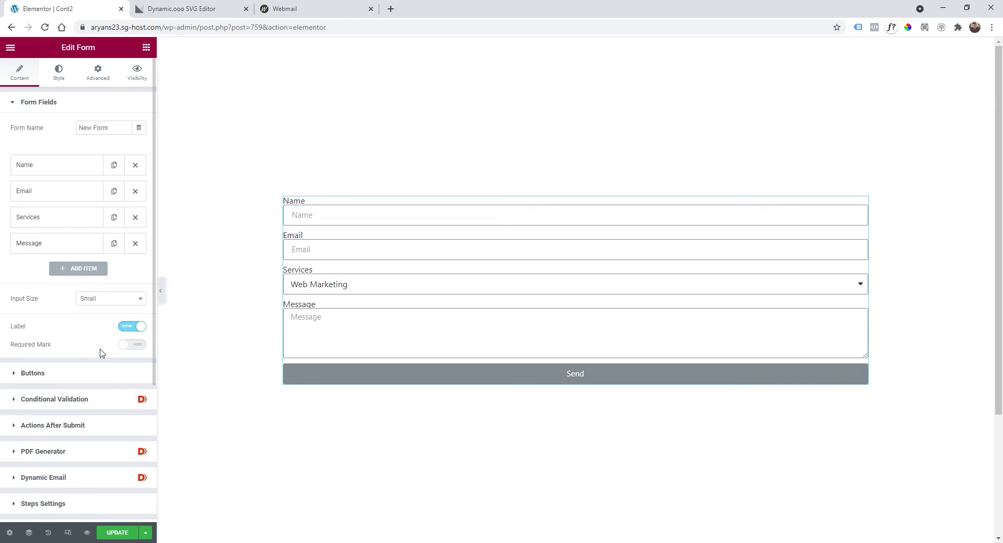
Step: Switch to Elementor, add a PDF page in the PDF Generator settings and paste the copied SVG code as its page code
{"action": "scroll", "coordinate": [101, 354], "scroll_direction": "down", "scroll_amount": 2}
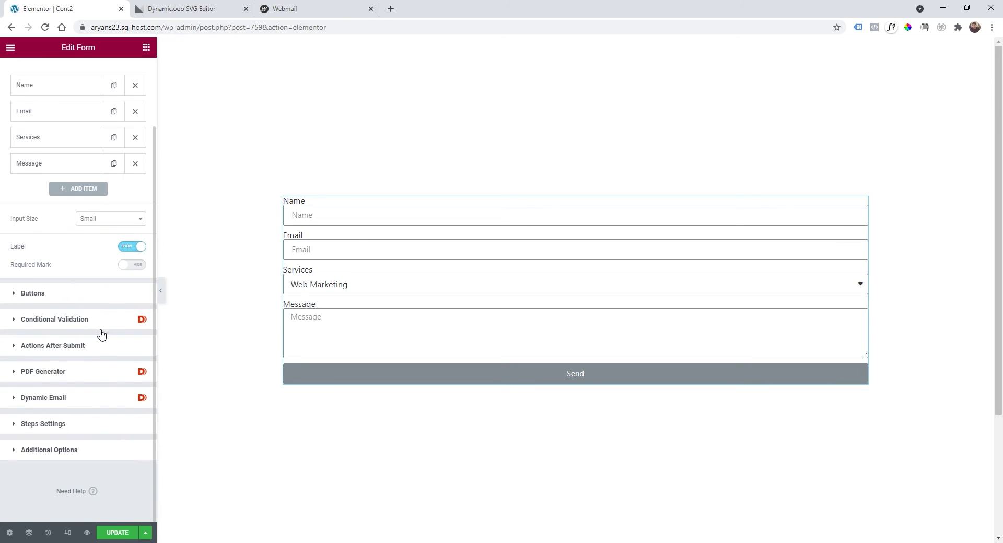
{"action": "left_click", "coordinate": [63, 374]}
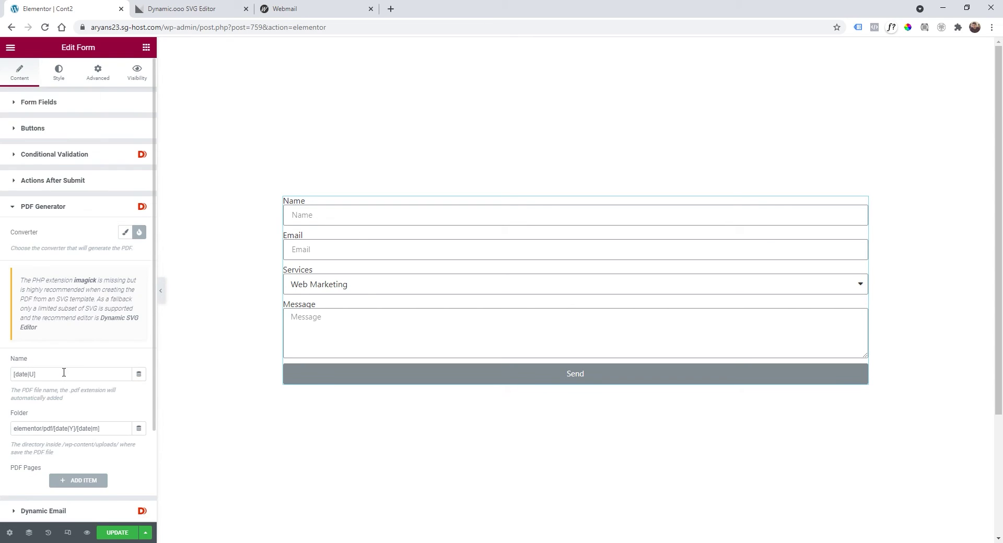
{"action": "scroll", "coordinate": [68, 361], "scroll_direction": "down", "scroll_amount": 2}
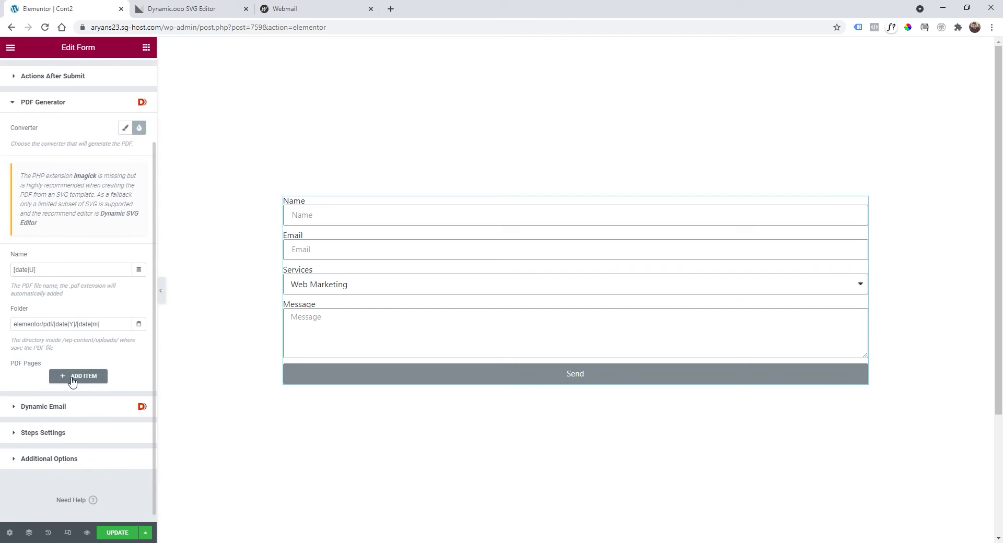
{"action": "left_click", "coordinate": [75, 377]}
{"action": "scroll", "coordinate": [78, 353], "scroll_direction": "down", "scroll_amount": 2}
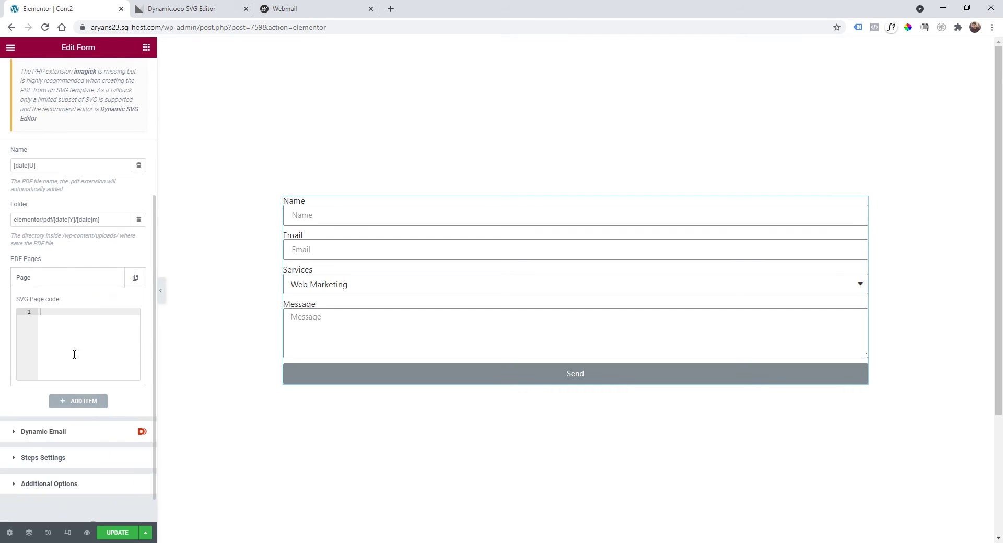
{"action": "left_click", "coordinate": [65, 316]}
{"action": "right_click", "coordinate": [59, 316]}
{"action": "left_click", "coordinate": [107, 391]}
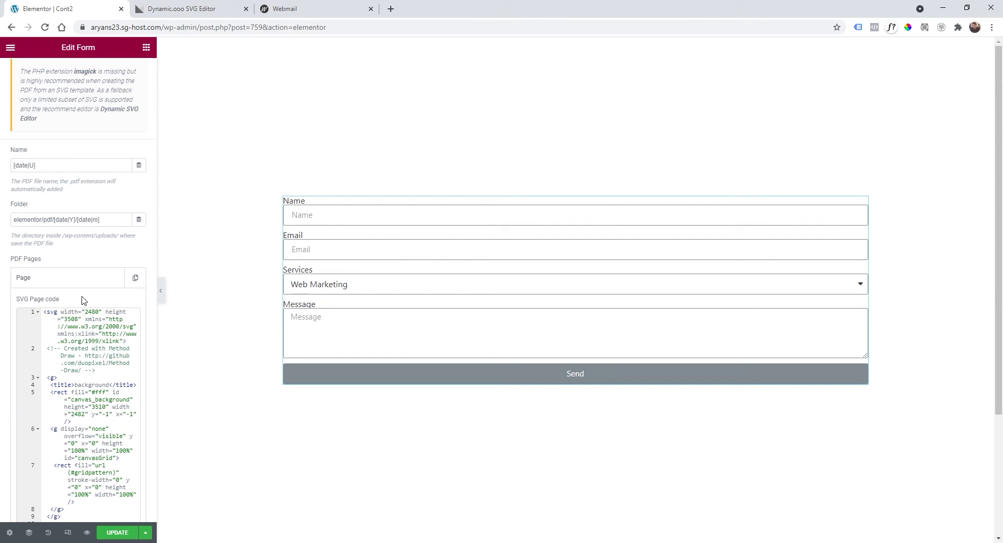
Step: Collapse the PDF page, add an email in the Dynamic Email settings and change its subject to New invoice from "My WordPress"
{"action": "left_click", "coordinate": [74, 283]}
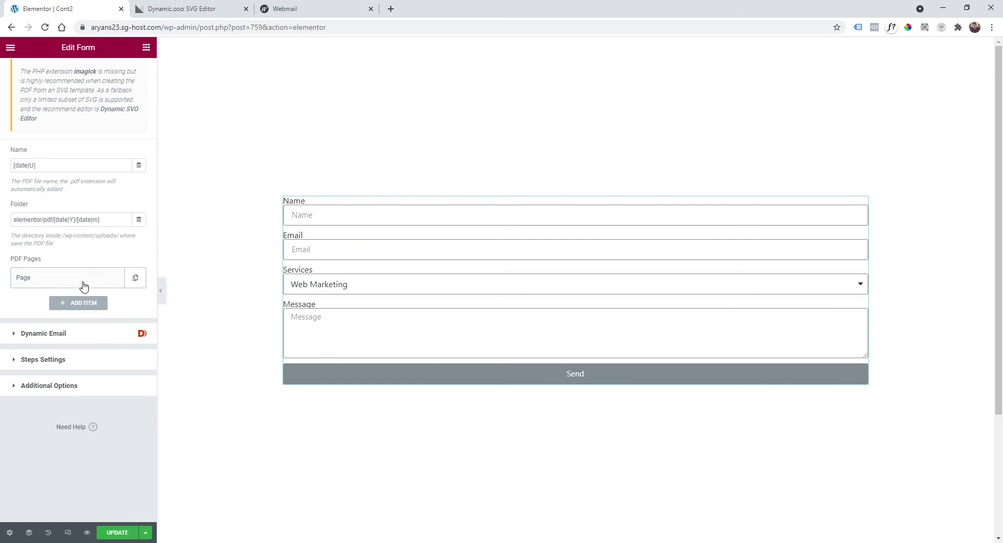
{"action": "left_click", "coordinate": [64, 340]}
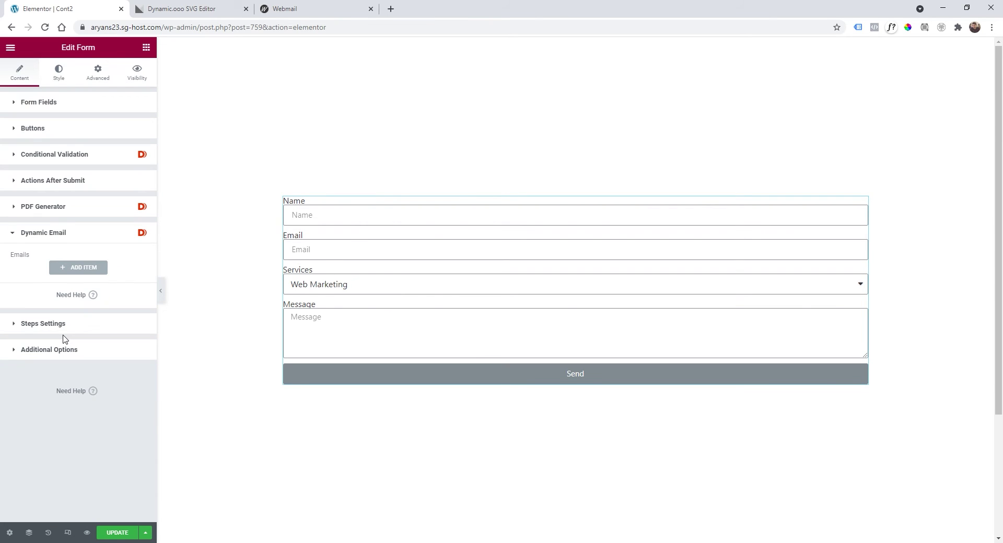
{"action": "left_click", "coordinate": [76, 267]}
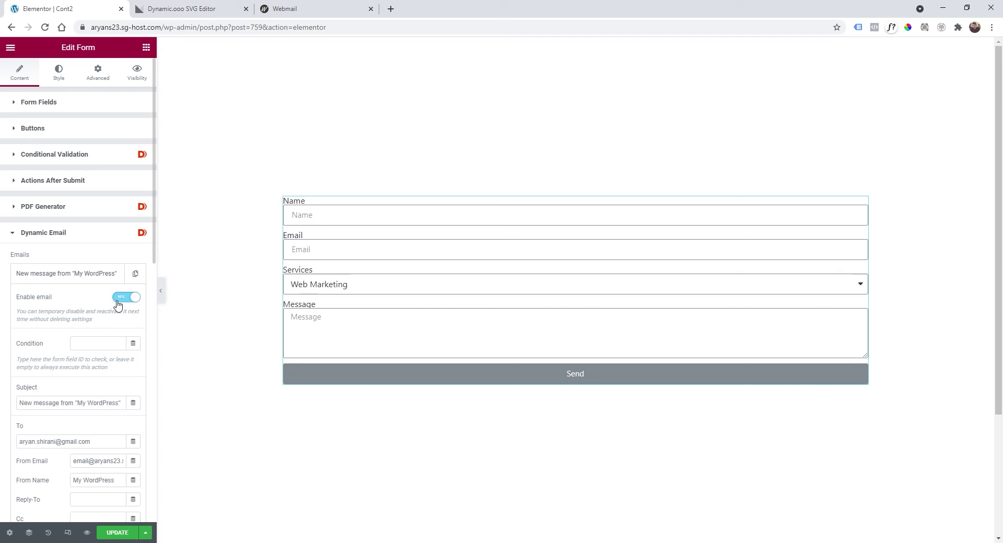
{"action": "scroll", "coordinate": [122, 305], "scroll_direction": "down", "scroll_amount": 1}
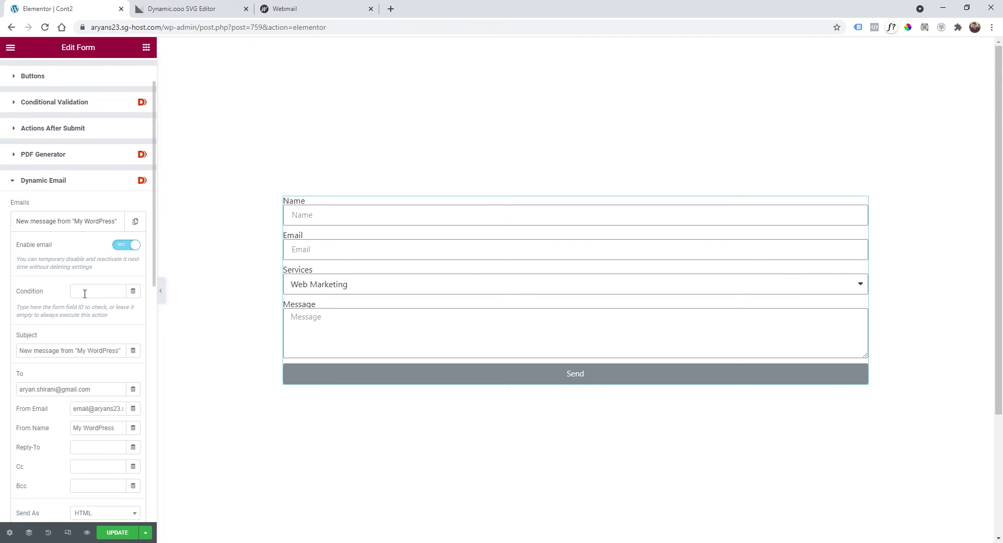
{"action": "scroll", "coordinate": [86, 295], "scroll_direction": "down", "scroll_amount": 1}
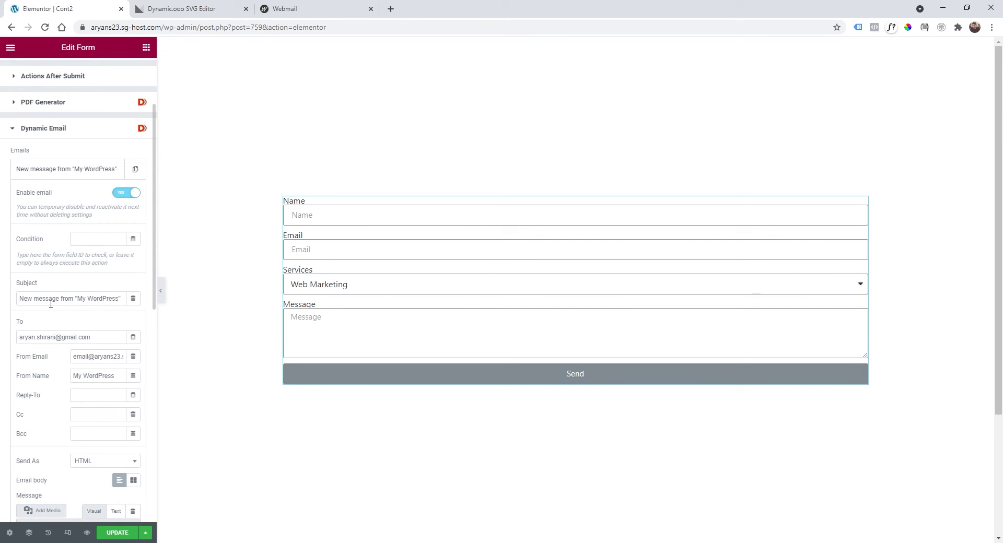
{"action": "left_click_drag", "start_coordinate": [59, 298], "coordinate": [20, 298]}
{"action": "type", "text": "New invoi"}
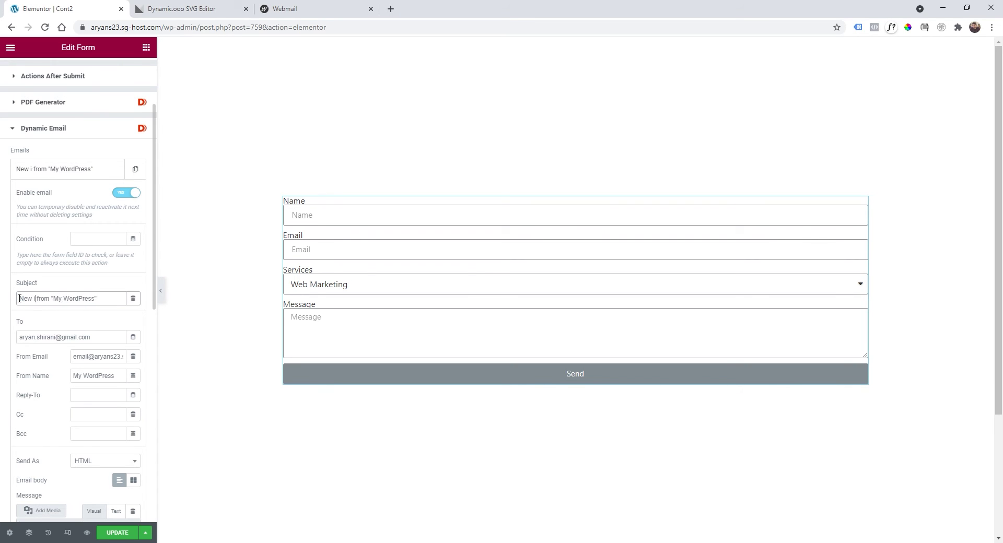
{"action": "type", "text": "ce"}
Step: Copy the Name form field's shortcode [field id="name"] from its advanced settings, and collapse the field
{"action": "scroll", "coordinate": [83, 329], "scroll_direction": "up", "scroll_amount": 2}
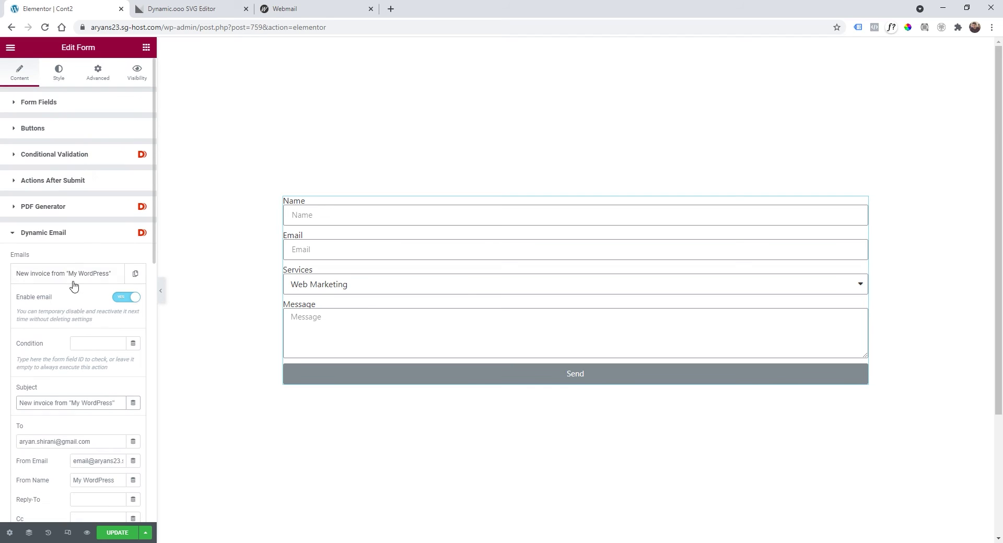
{"action": "left_click", "coordinate": [49, 107]}
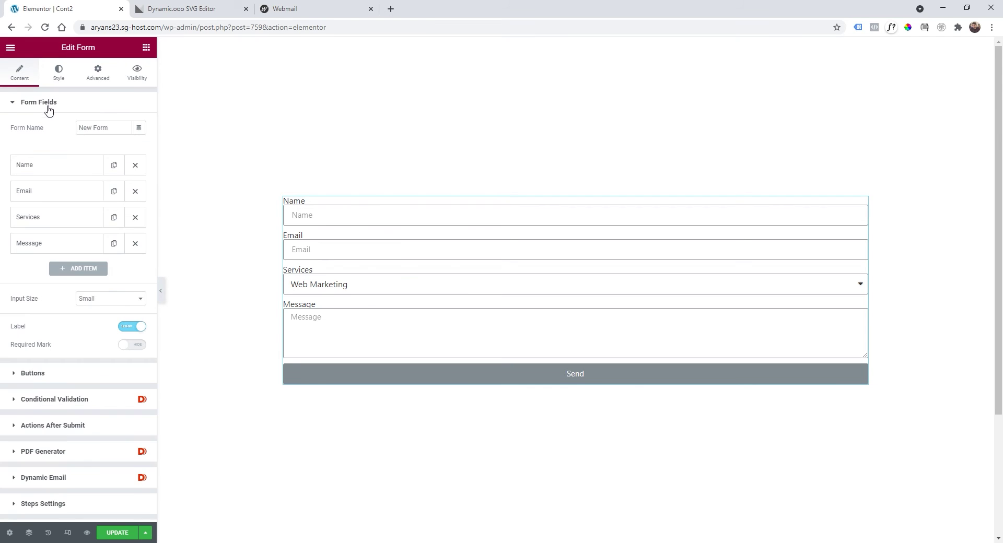
{"action": "left_click", "coordinate": [43, 163]}
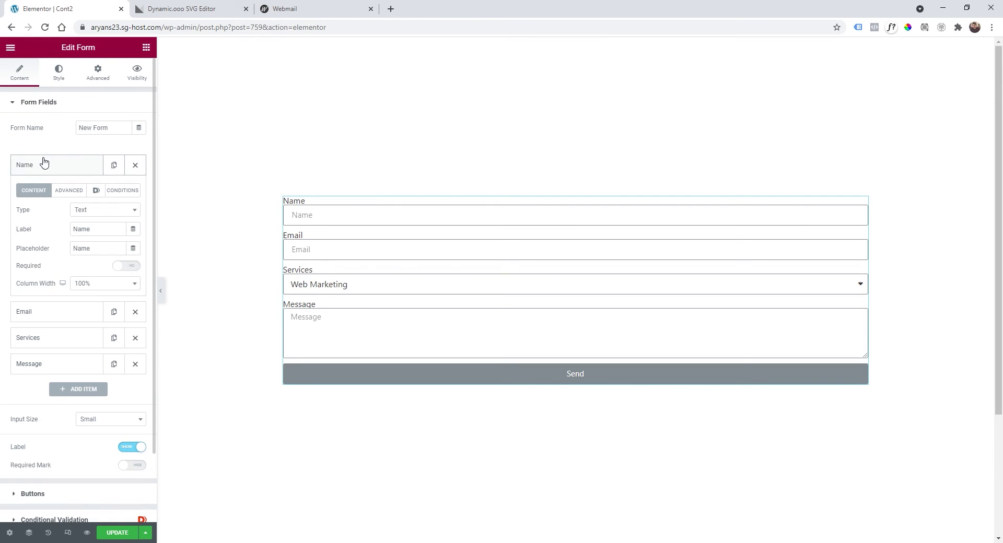
{"action": "left_click", "coordinate": [65, 191]}
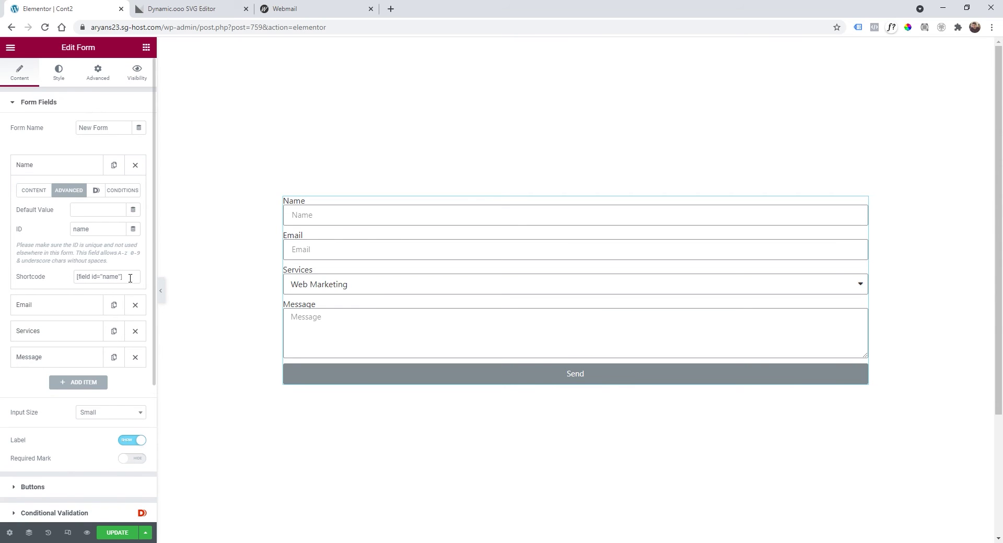
{"action": "left_click_drag", "start_coordinate": [130, 278], "coordinate": [79, 278]}
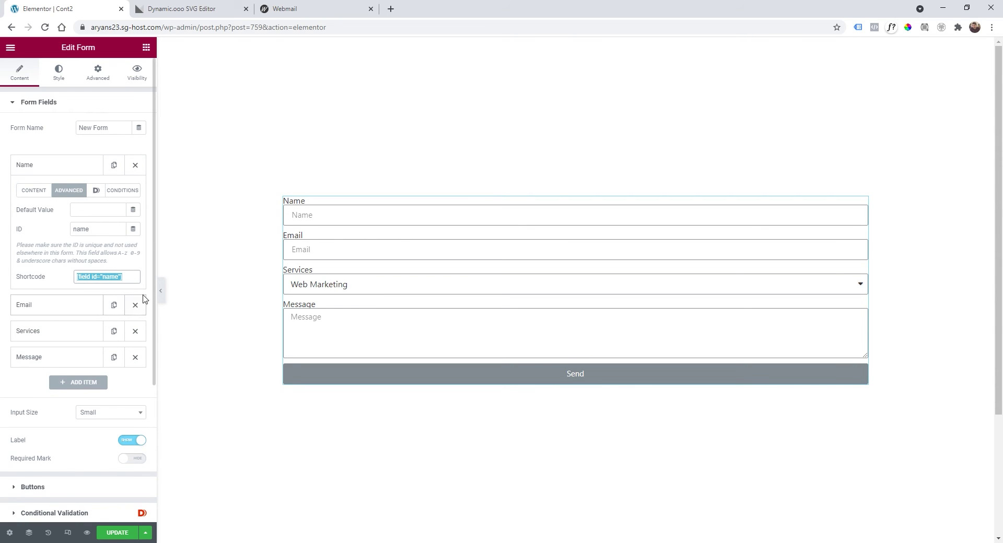
{"action": "right_click", "coordinate": [104, 274]}
{"action": "left_click", "coordinate": [127, 284]}
{"action": "left_click", "coordinate": [73, 173]}
Step: In the dynamic email's subject, replace My WordPress with the copied shortcode so it reads New invoice from "[field id="name"]"
{"action": "scroll", "coordinate": [69, 219], "scroll_direction": "down", "scroll_amount": 2}
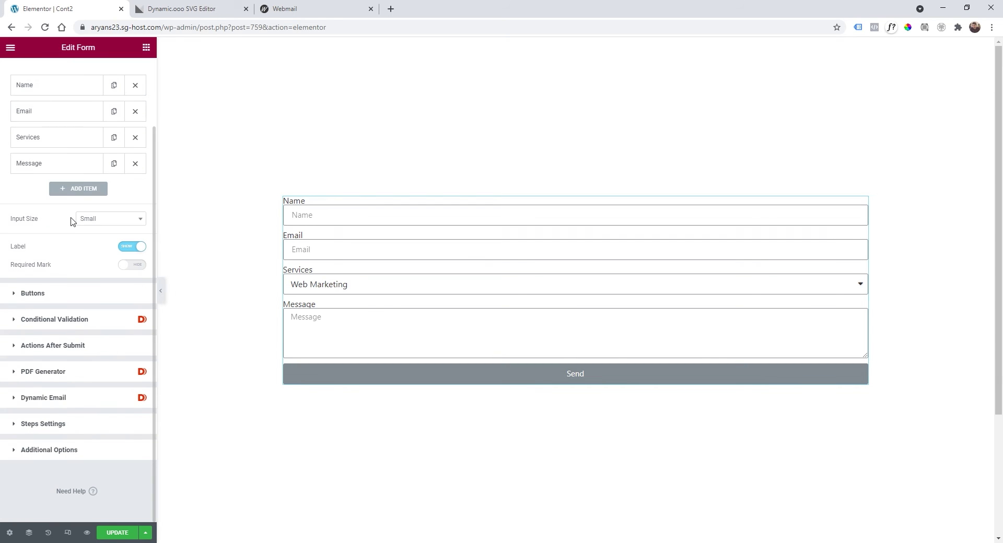
{"action": "left_click", "coordinate": [57, 402]}
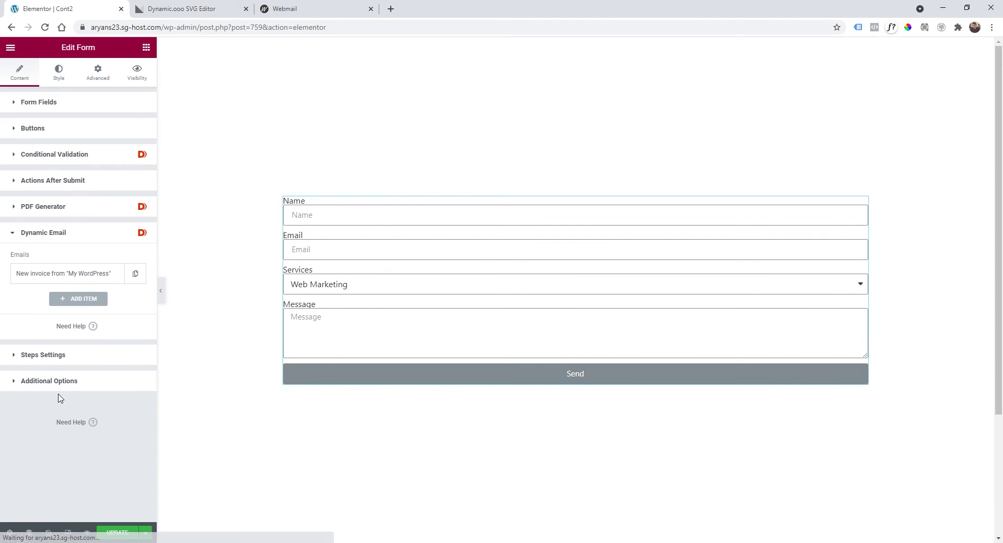
{"action": "left_click", "coordinate": [61, 280]}
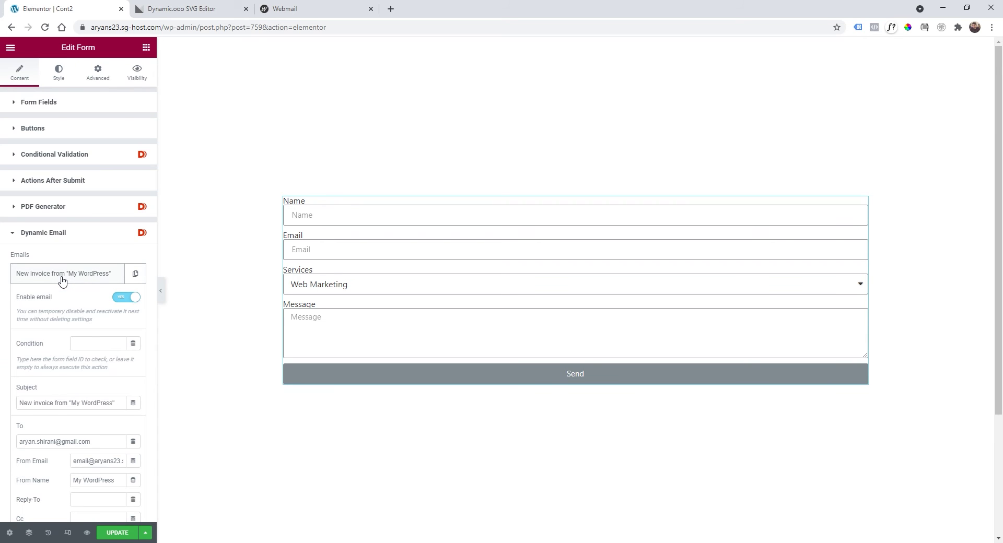
{"action": "scroll", "coordinate": [73, 298], "scroll_direction": "down", "scroll_amount": 1}
{"action": "left_click_drag", "start_coordinate": [73, 350], "coordinate": [110, 350]}
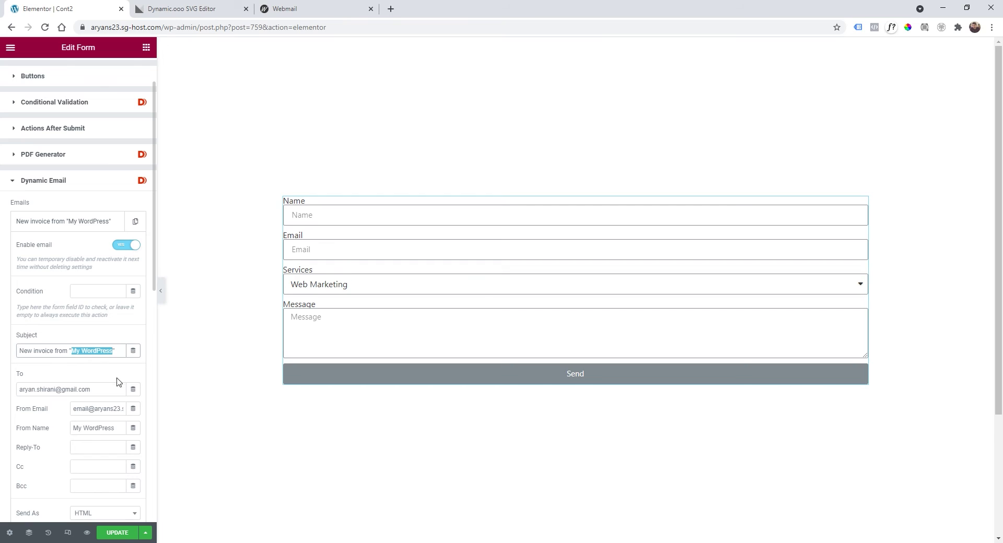
{"action": "key", "text": "ctrl+v"}
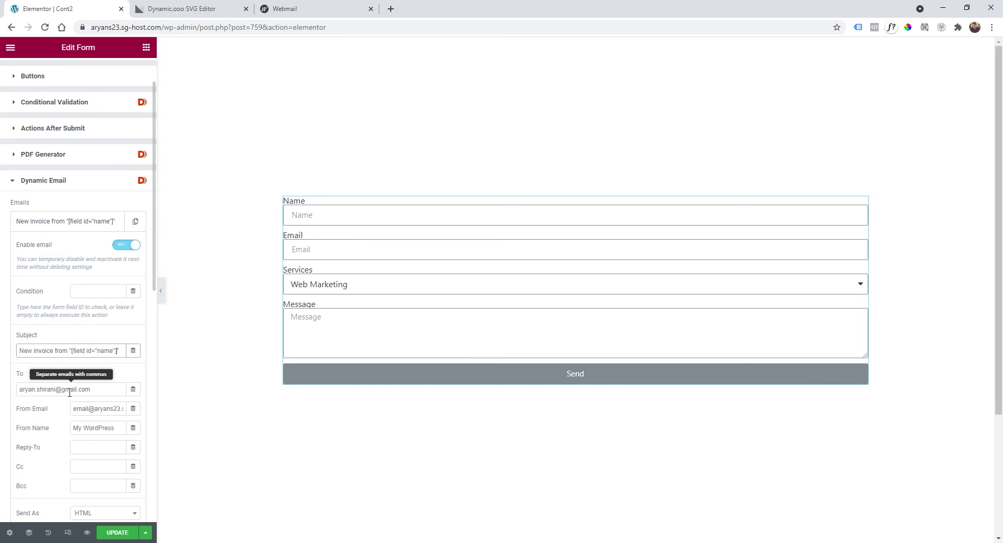
{"action": "left_click", "coordinate": [89, 390]}
{"action": "left_click_drag", "start_coordinate": [99, 390], "coordinate": [19, 388]}
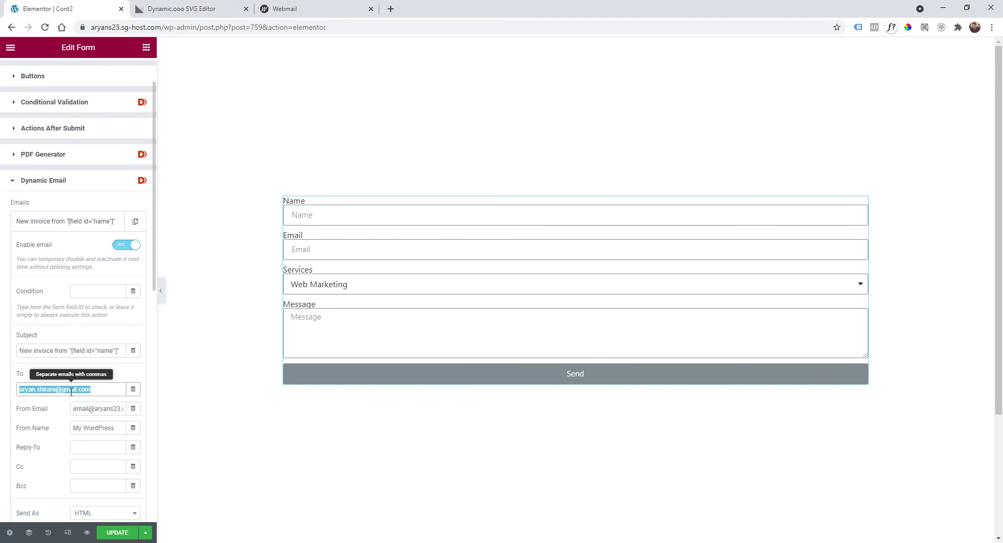
{"action": "left_click", "coordinate": [105, 392]}
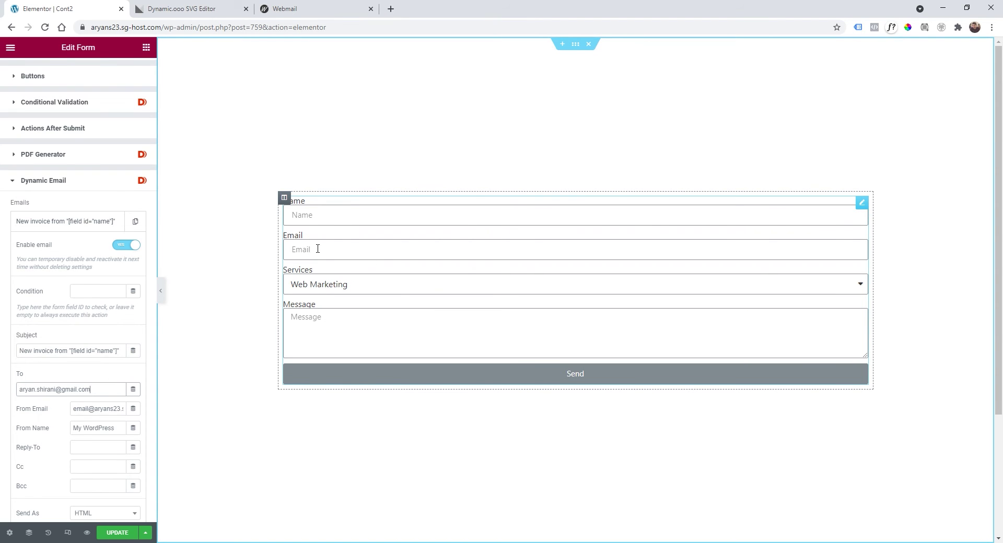
Step: Copy the Email form field's shortcode [field id="email"] from its advanced settings
{"action": "scroll", "coordinate": [73, 188], "scroll_direction": "up", "scroll_amount": 1}
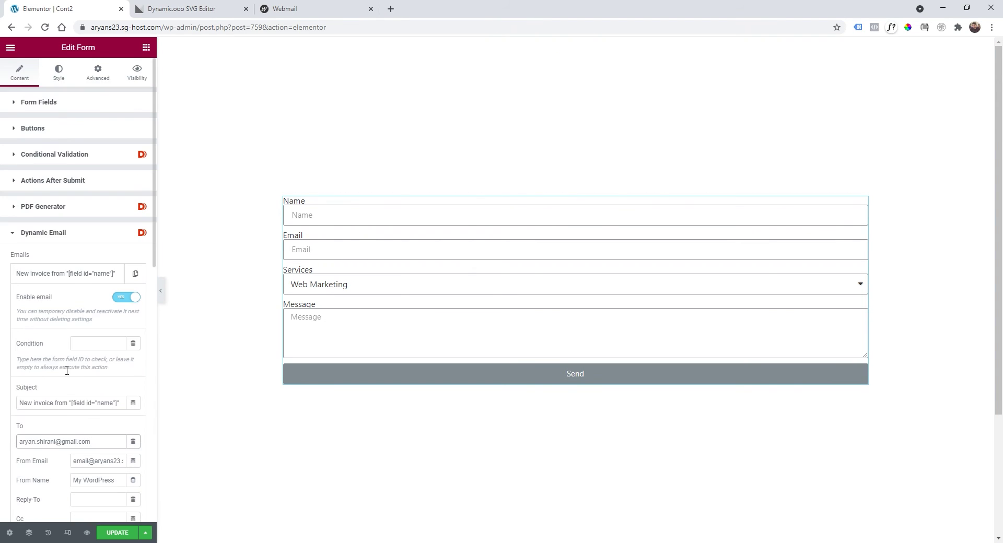
{"action": "left_click", "coordinate": [51, 105]}
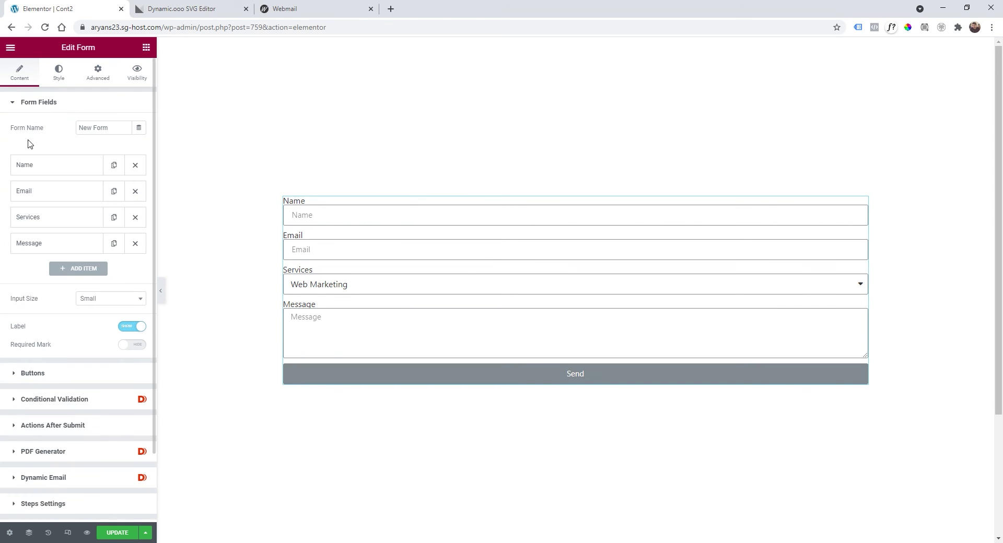
{"action": "left_click", "coordinate": [42, 195]}
{"action": "left_click", "coordinate": [66, 217]}
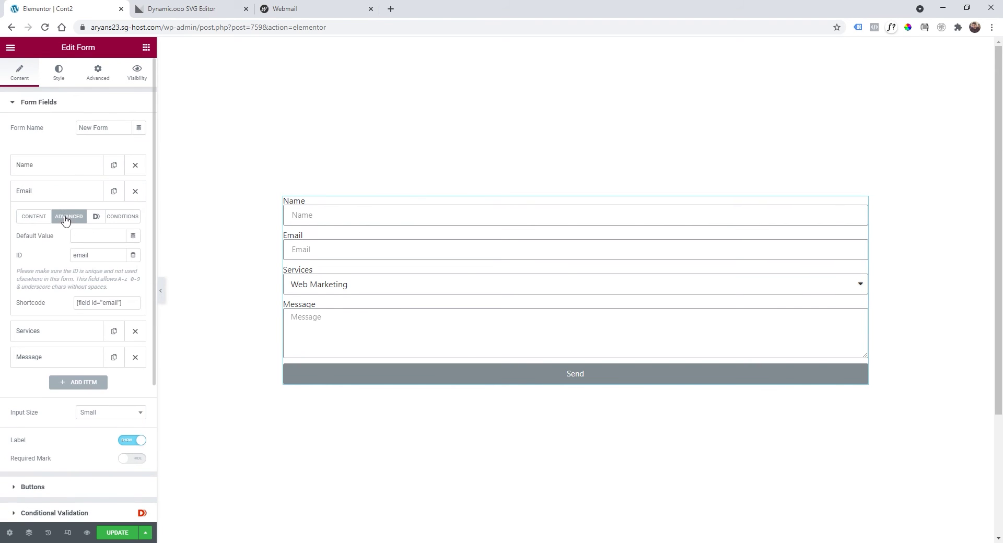
{"action": "left_click_drag", "start_coordinate": [124, 300], "coordinate": [64, 300]}
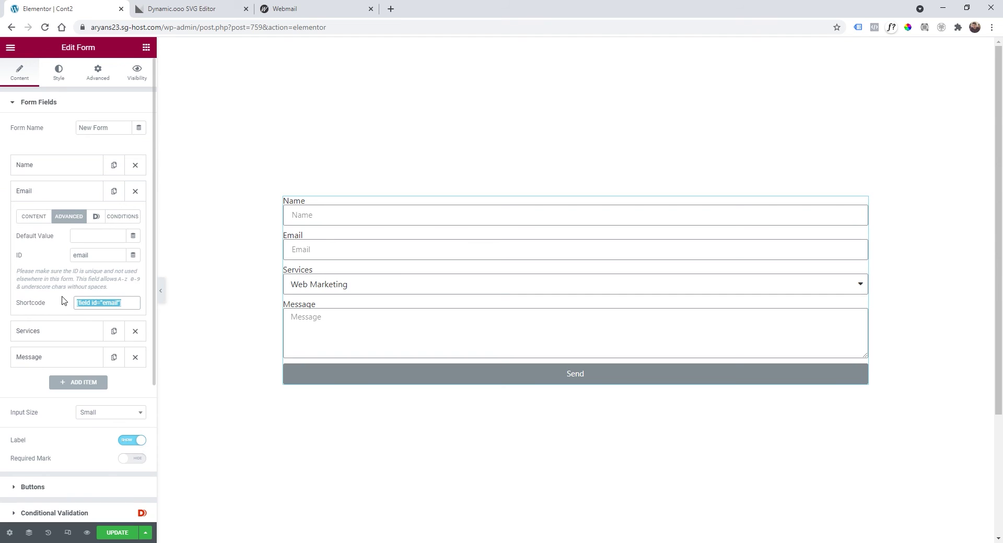
Step: Add the copied [field id="email"] shortcode as a second, comma-separated recipient of the dynamic email
{"action": "scroll", "coordinate": [57, 269], "scroll_direction": "down", "scroll_amount": 4}
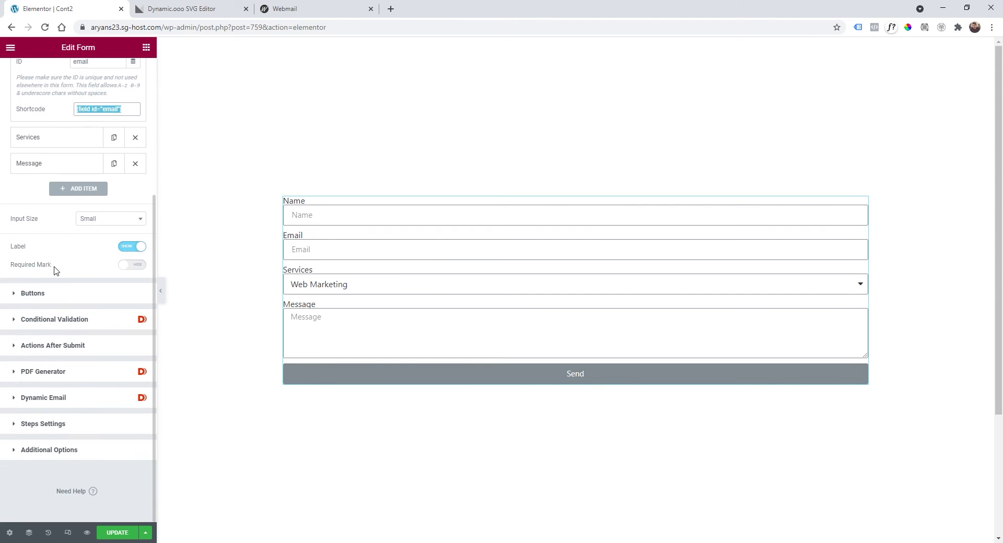
{"action": "left_click", "coordinate": [60, 403]}
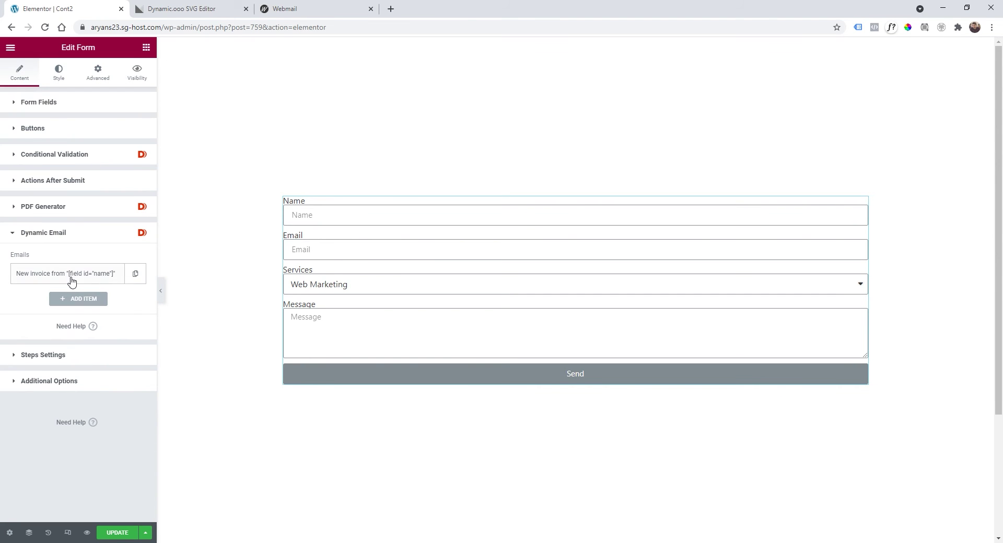
{"action": "scroll", "coordinate": [72, 285], "scroll_direction": "down", "scroll_amount": 3}
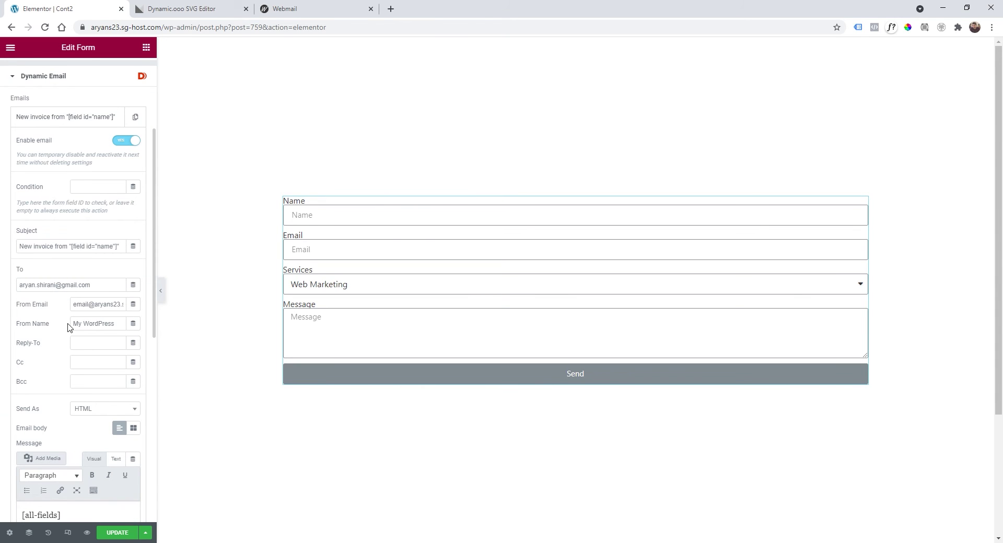
{"action": "left_click", "coordinate": [99, 286]}
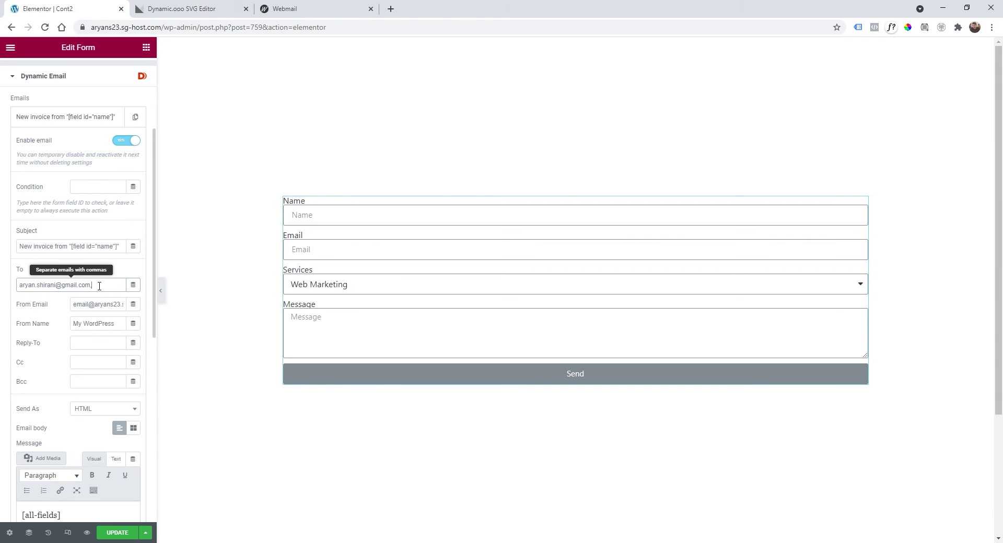
{"action": "key", "text": "ctrl+v"}
Step: Set both the From Email and Reply-To of the dynamic email to [field id="email"]
{"action": "left_click", "coordinate": [82, 306]}
{"action": "triple_click", "coordinate": [83, 306]}
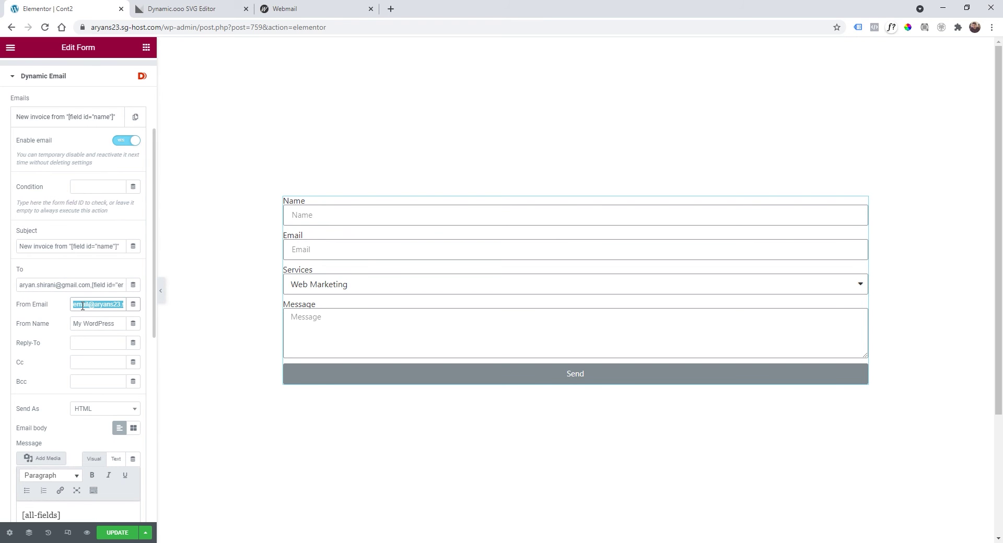
{"action": "key", "text": "ctrl+v"}
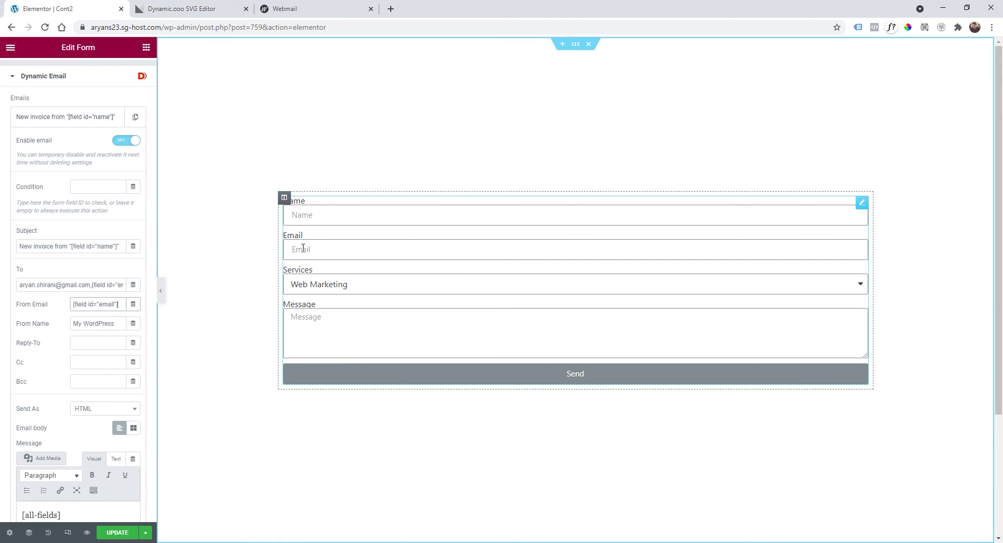
{"action": "left_click", "coordinate": [95, 343]}
{"action": "key", "text": "ctrl+v"}
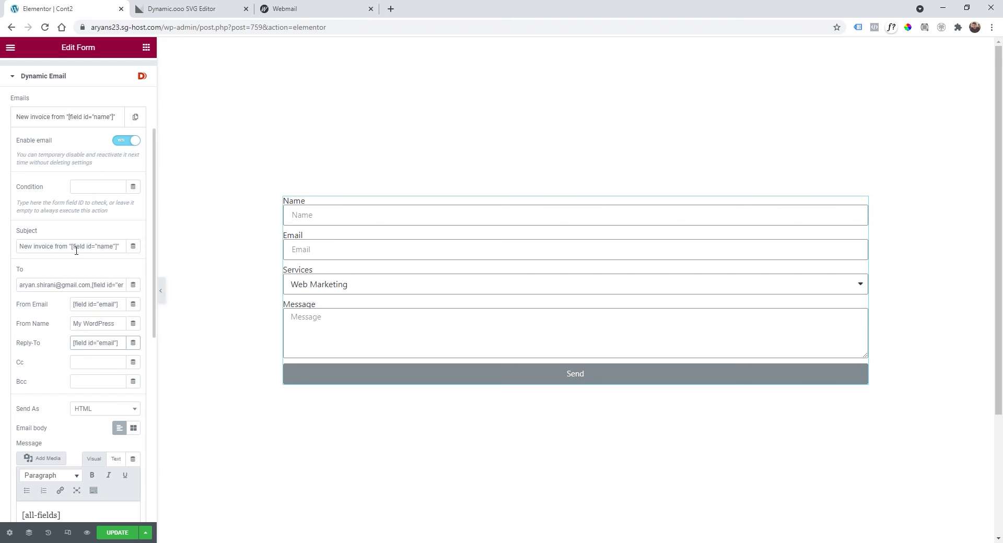
Step: Copy the name shortcode from the subject and set the From Name to [field id="name"]
{"action": "left_click_drag", "start_coordinate": [73, 248], "coordinate": [117, 246]}
{"action": "triple_click", "coordinate": [94, 321]}
{"action": "key", "text": "ctrl+v"}
Step: Add [form:pdf] on a new line below [all-fields] in the email message and update the page
{"action": "scroll", "coordinate": [99, 337], "scroll_direction": "down", "scroll_amount": 3}
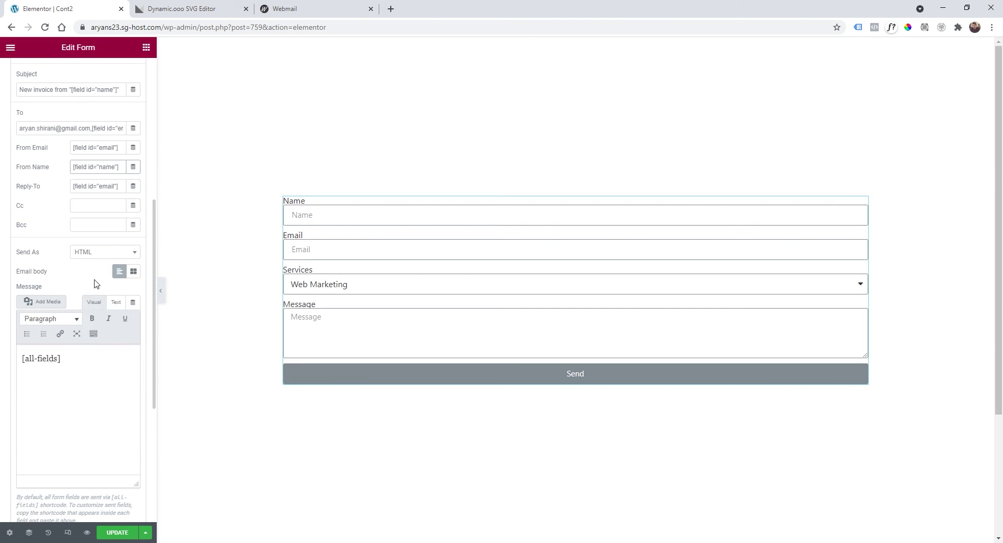
{"action": "left_click", "coordinate": [71, 361]}
{"action": "triple_click", "coordinate": [31, 363]}
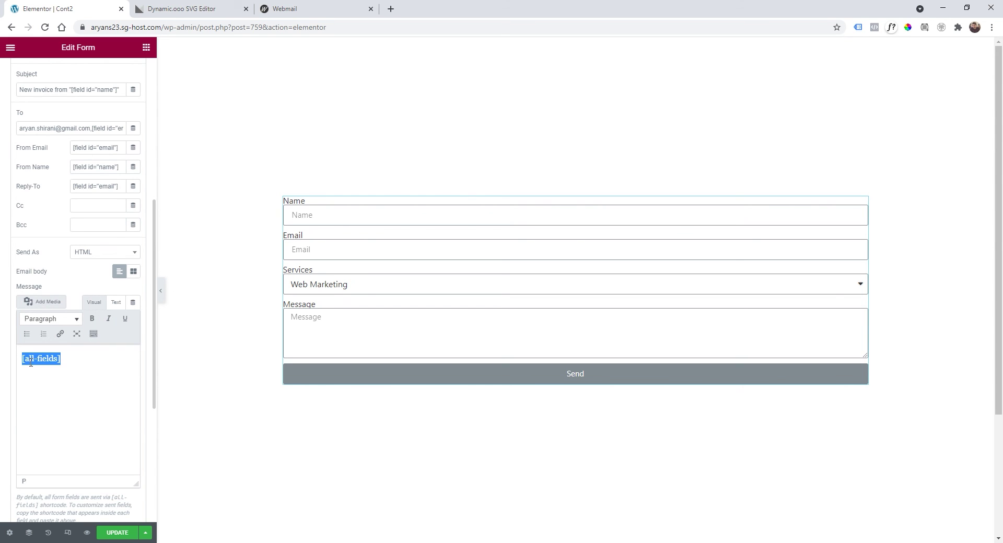
{"action": "left_click", "coordinate": [81, 360]}
{"action": "key", "text": "Return"}
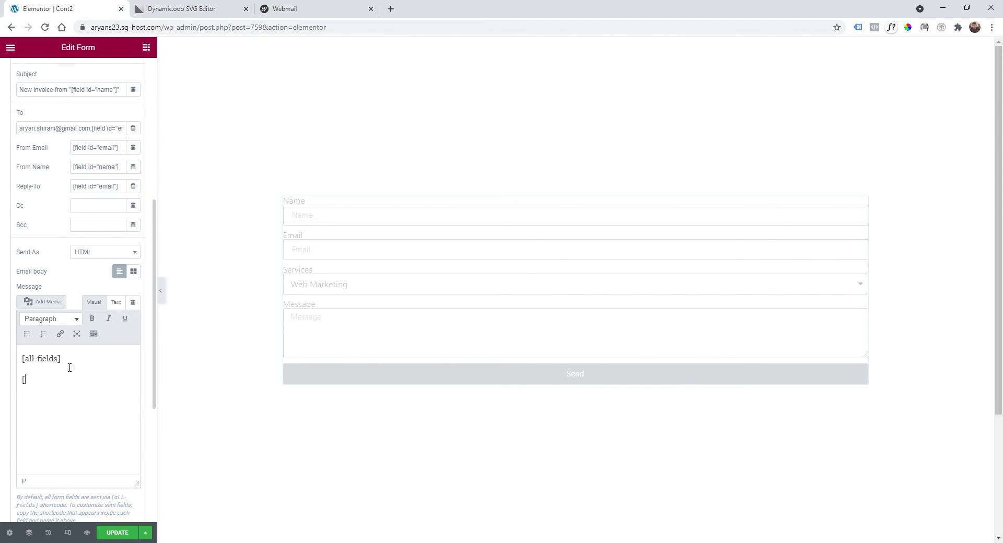
{"action": "type", "text": "[form"}
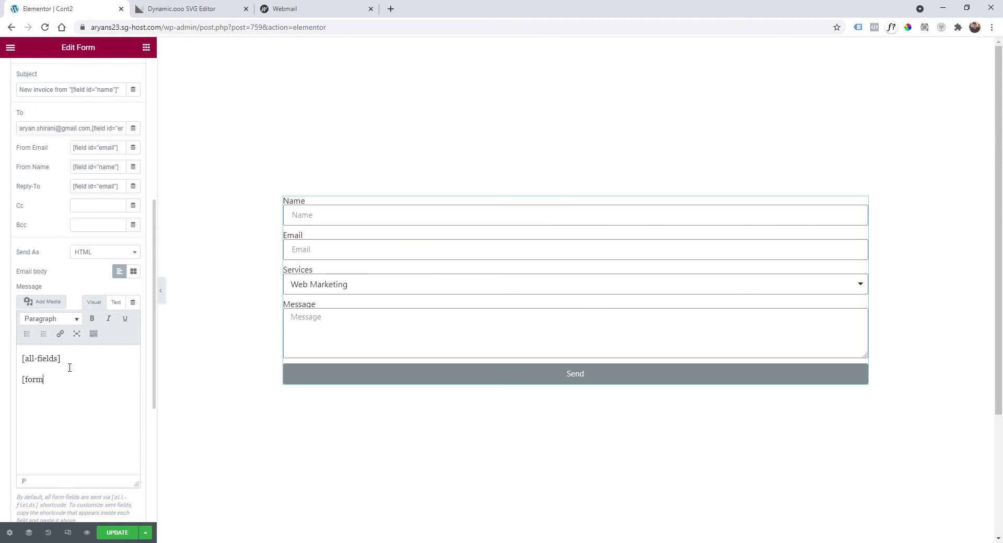
{"action": "type", "text": ":pdf"}
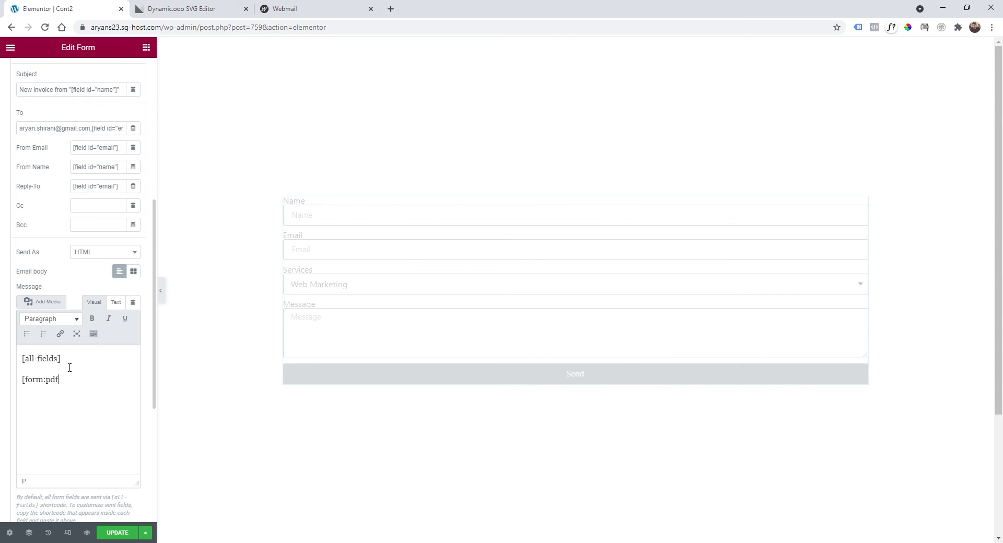
{"action": "type", "text": "]"}
{"action": "left_click", "coordinate": [118, 533]}
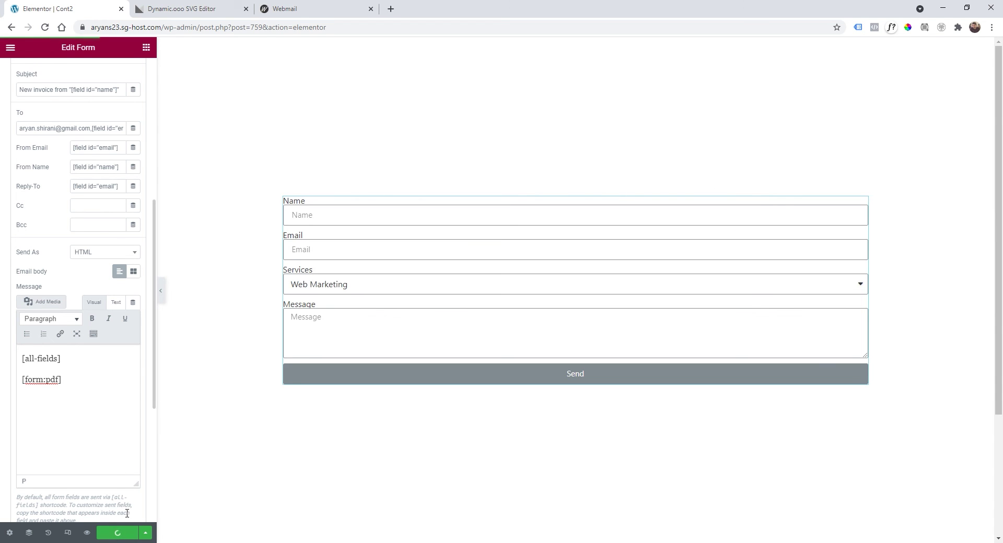
Step: Leave the form settings and view the live page containing the contact form
{"action": "scroll", "coordinate": [94, 235], "scroll_direction": "down", "scroll_amount": 1}
{"action": "left_click", "coordinate": [10, 47]}
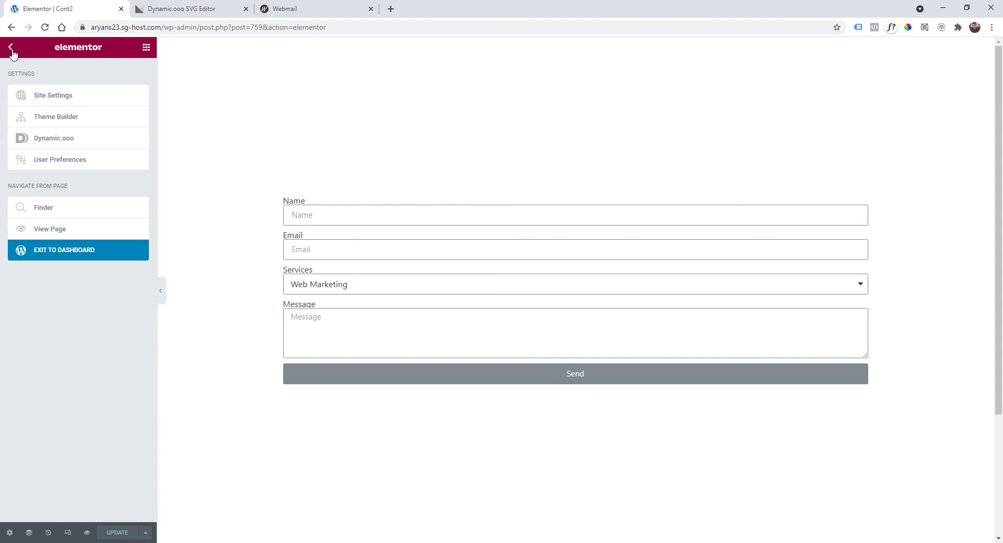
{"action": "left_click", "coordinate": [61, 228]}
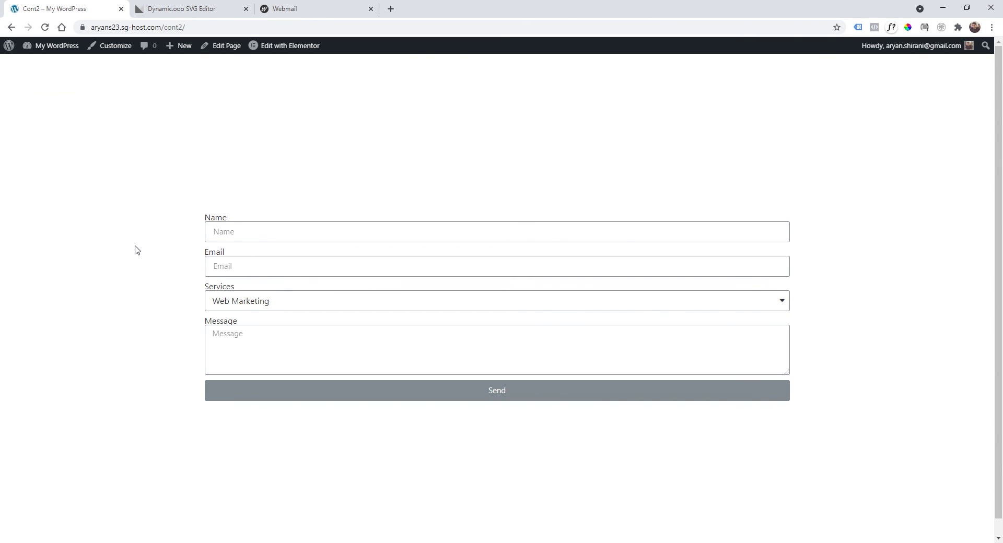
Step: Fill in the submitter's name and e-mail address in the live contact form
{"action": "left_click", "coordinate": [221, 232]}
{"action": "left_click", "coordinate": [228, 262]}
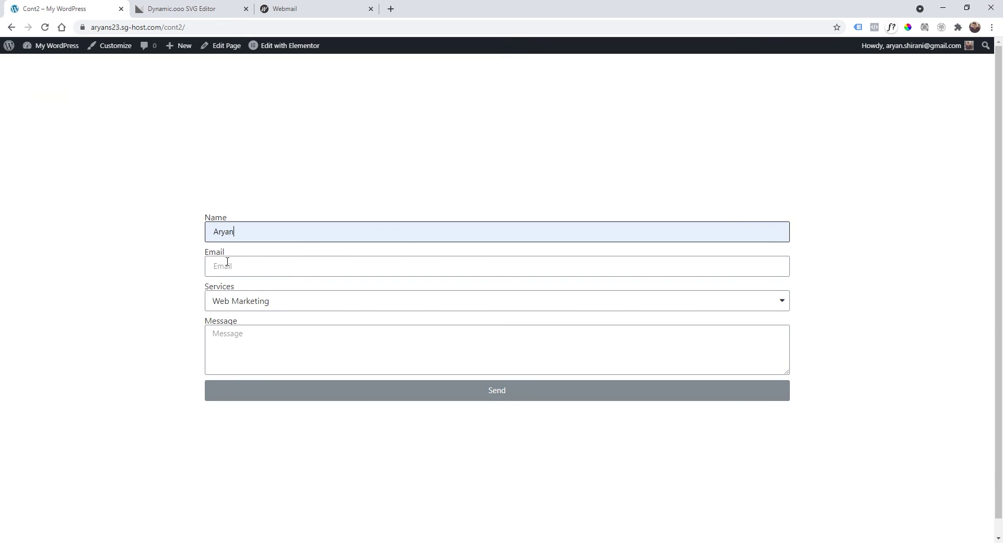
{"action": "left_click", "coordinate": [227, 262]}
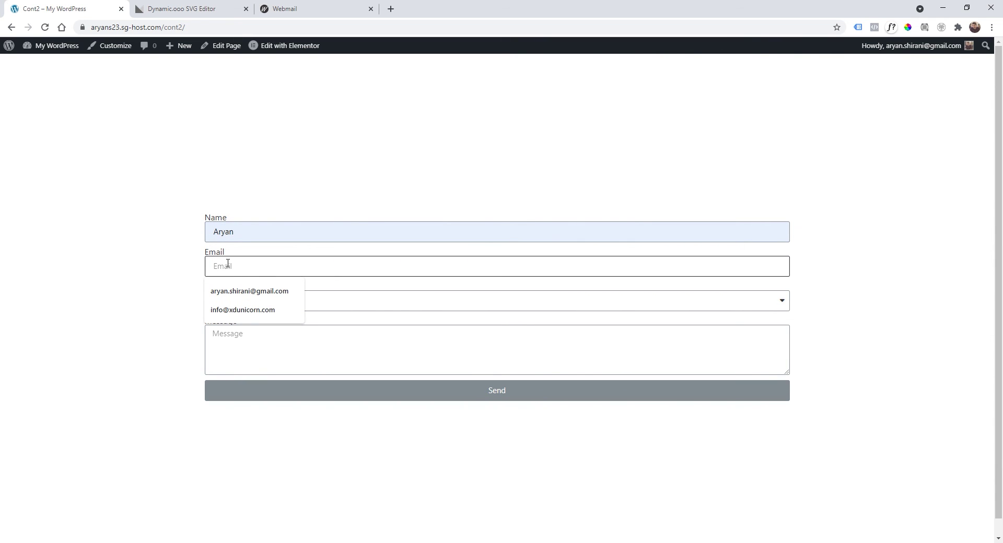
{"action": "left_click", "coordinate": [245, 310]}
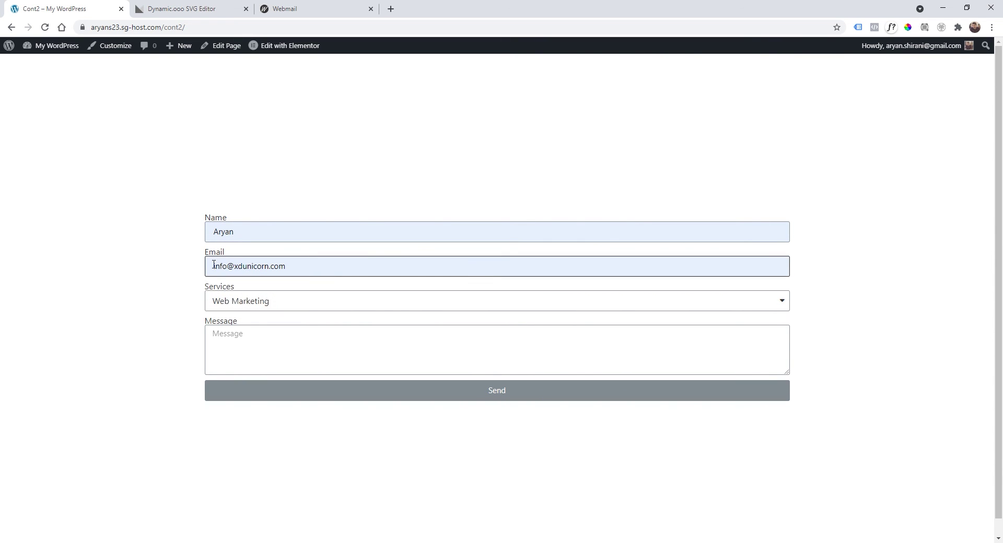
{"action": "left_click_drag", "start_coordinate": [213, 265], "coordinate": [184, 271]}
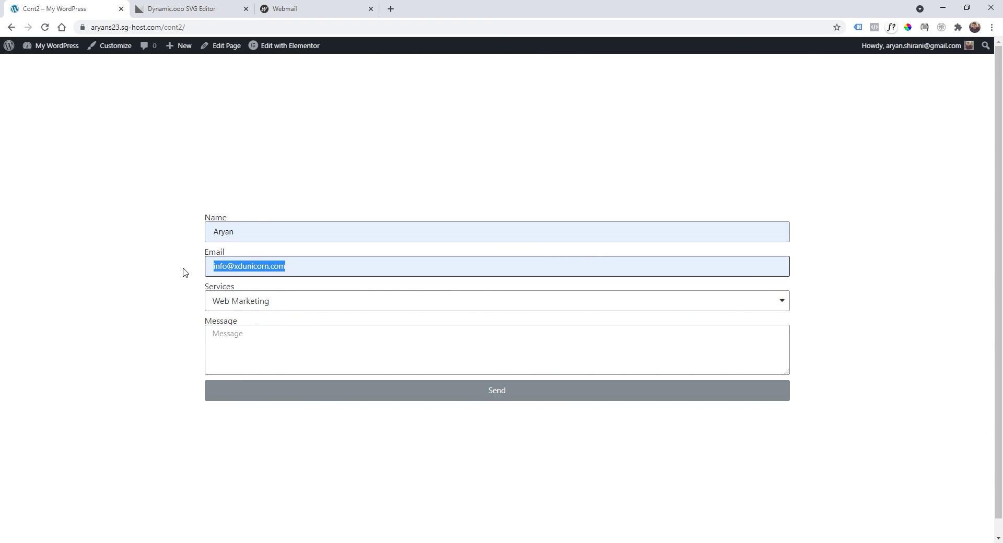
{"action": "left_click", "coordinate": [251, 269]}
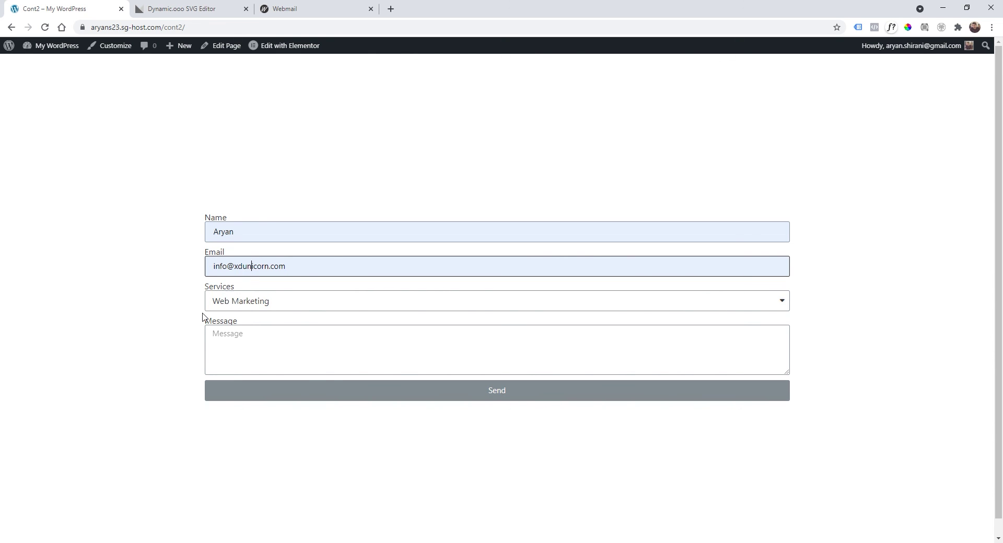
Step: Choose Web Design as the service, enter the message "Hello I would like a nice website" and submit the form
{"action": "left_click", "coordinate": [233, 306]}
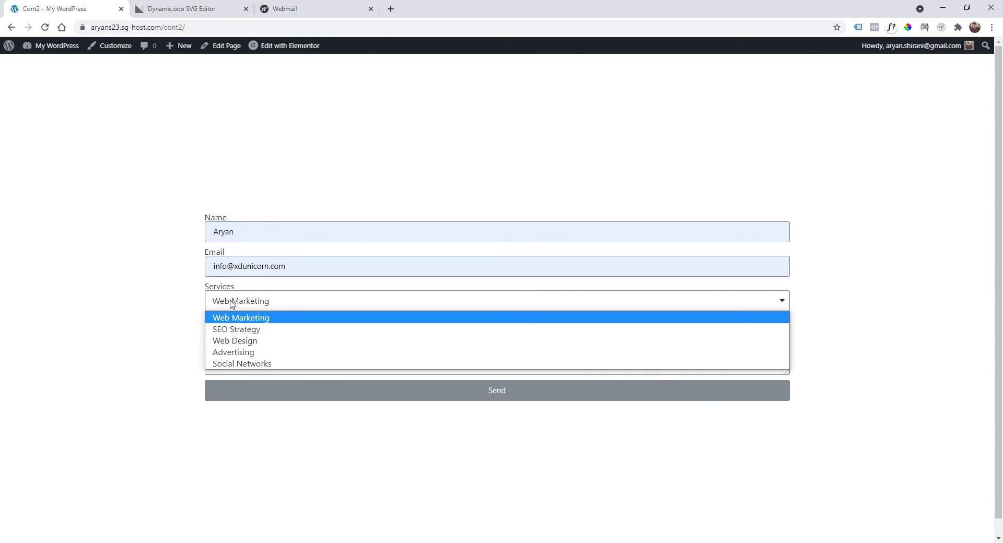
{"action": "left_click", "coordinate": [251, 342]}
{"action": "left_click", "coordinate": [262, 348]}
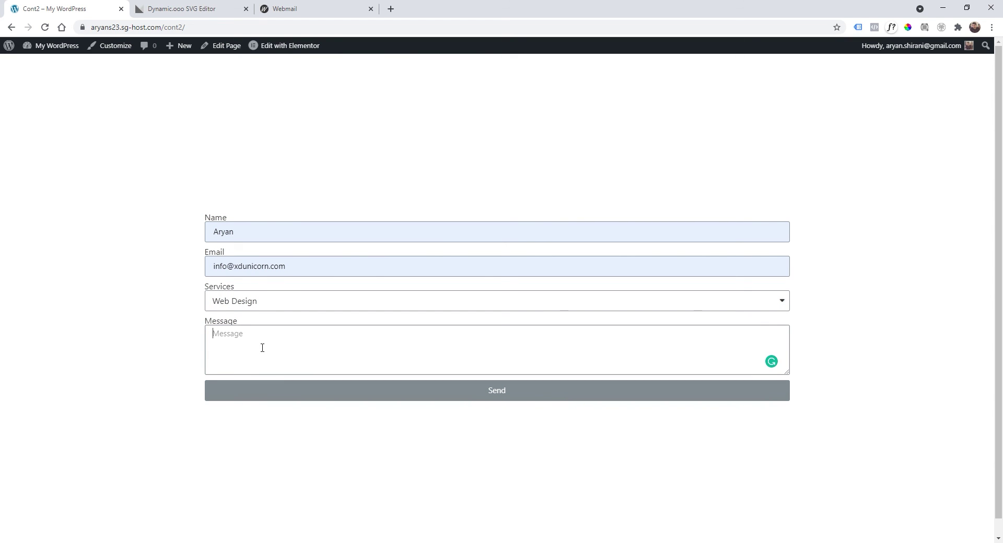
{"action": "type", "text": "Hello I would like a nice website"}
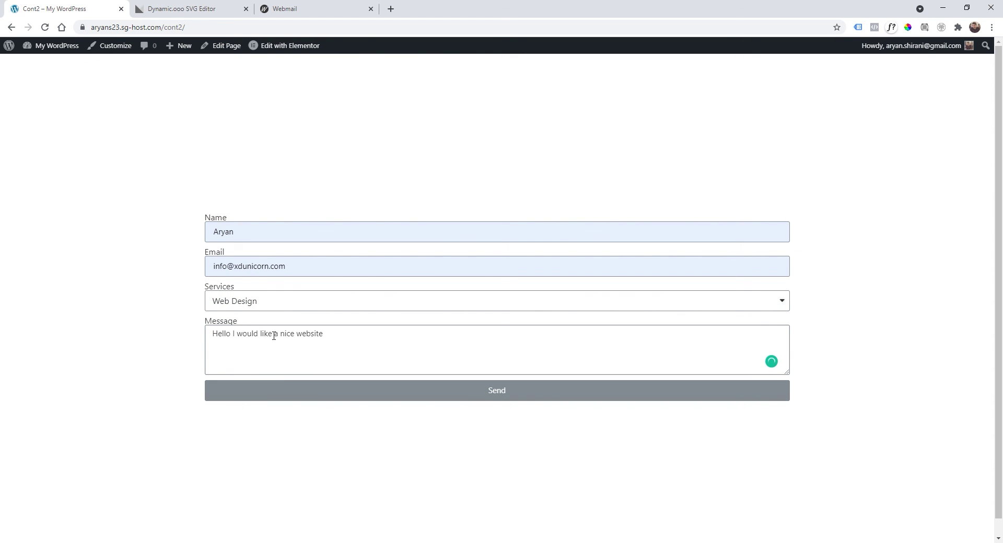
{"action": "left_click", "coordinate": [443, 397]}
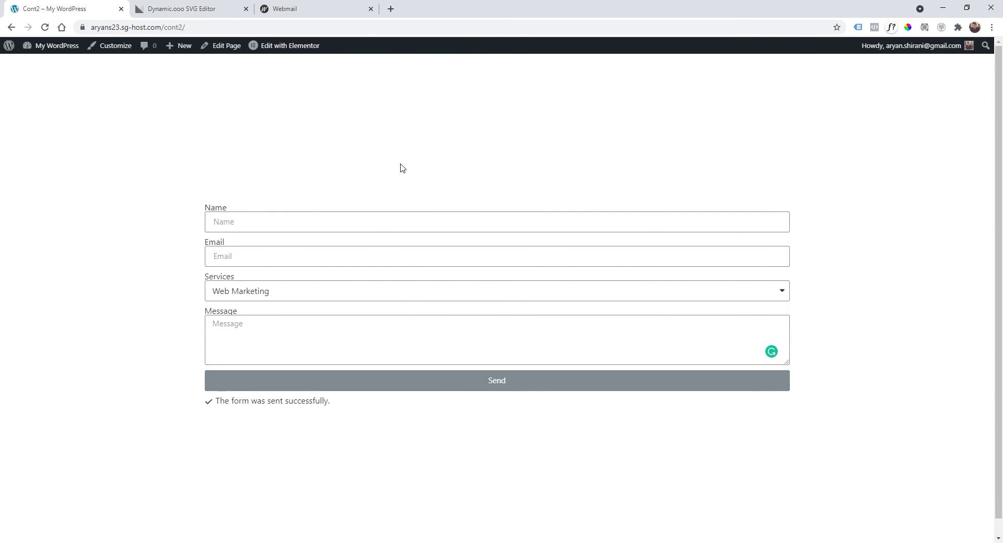
Step: Switch to Webmail, open the new invoice email and inspect its attached PDF, closing the preview when done
{"action": "left_click", "coordinate": [313, 13]}
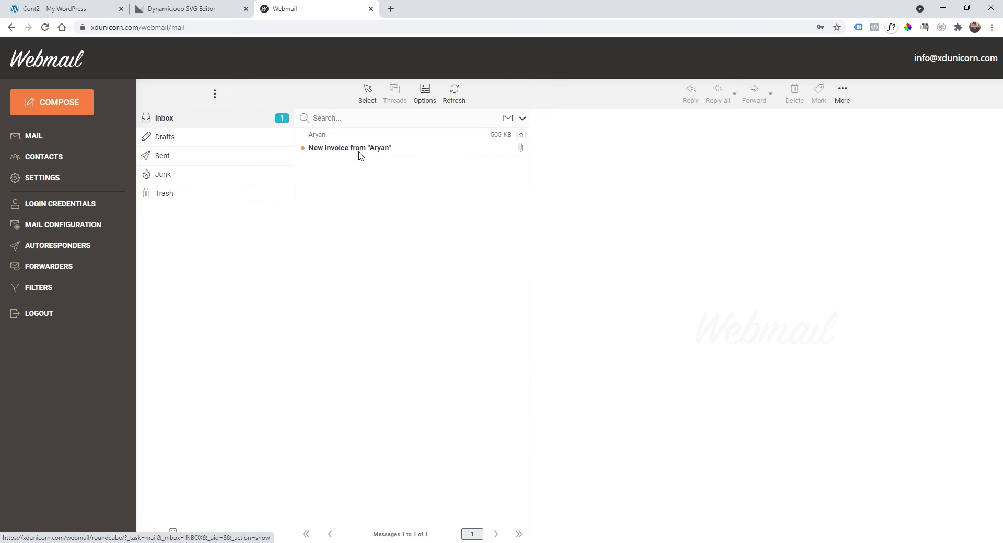
{"action": "left_click", "coordinate": [396, 150]}
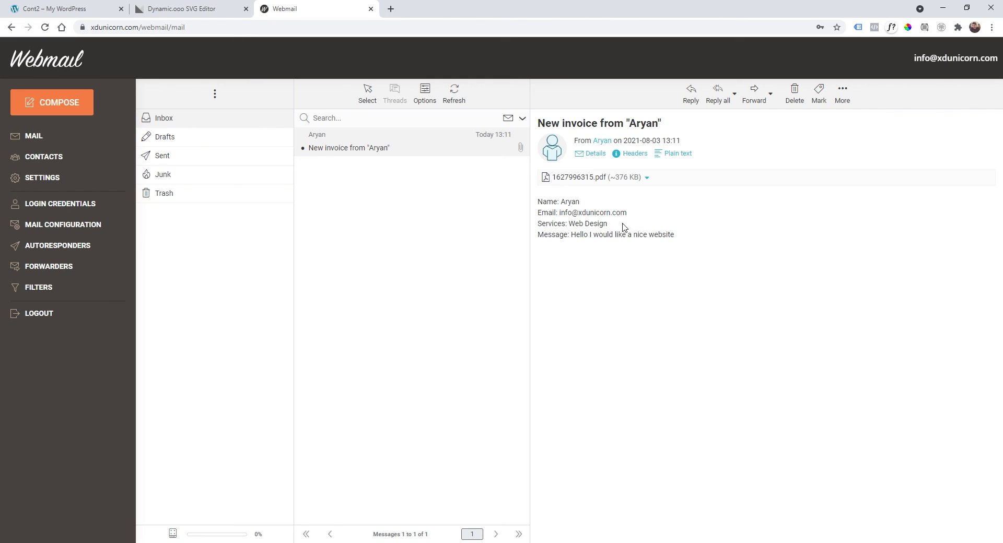
{"action": "left_click", "coordinate": [573, 181]}
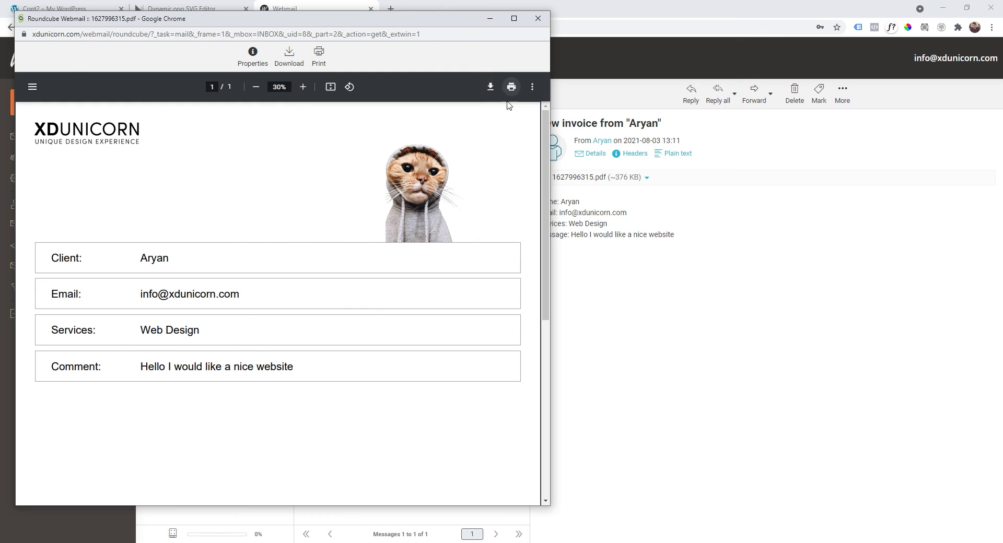
{"action": "left_click", "coordinate": [538, 18]}
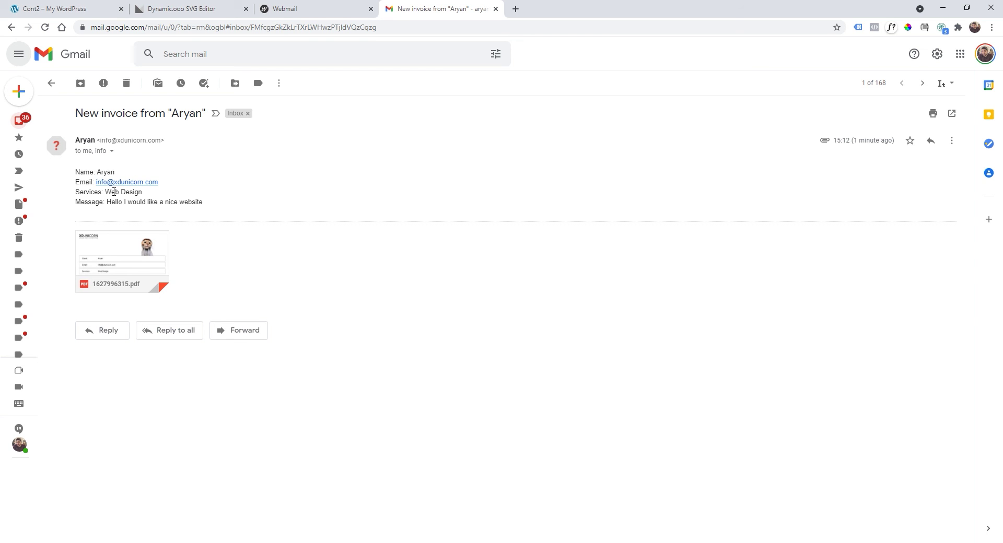
Step: Open the PDF attached to the site owner's copy of the invoice email in Gmail
{"action": "mouse_move", "coordinate": [119, 259]}
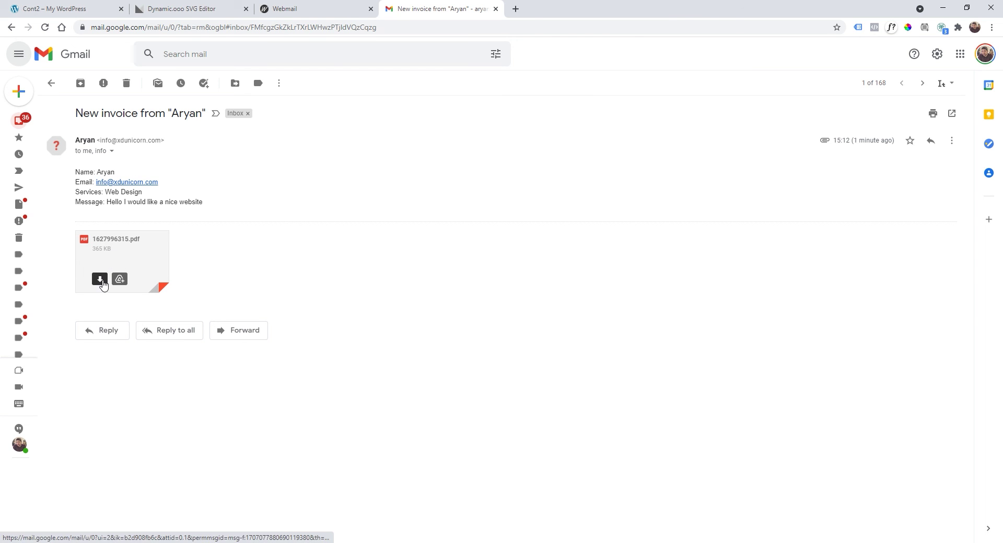
{"action": "left_click", "coordinate": [136, 252]}
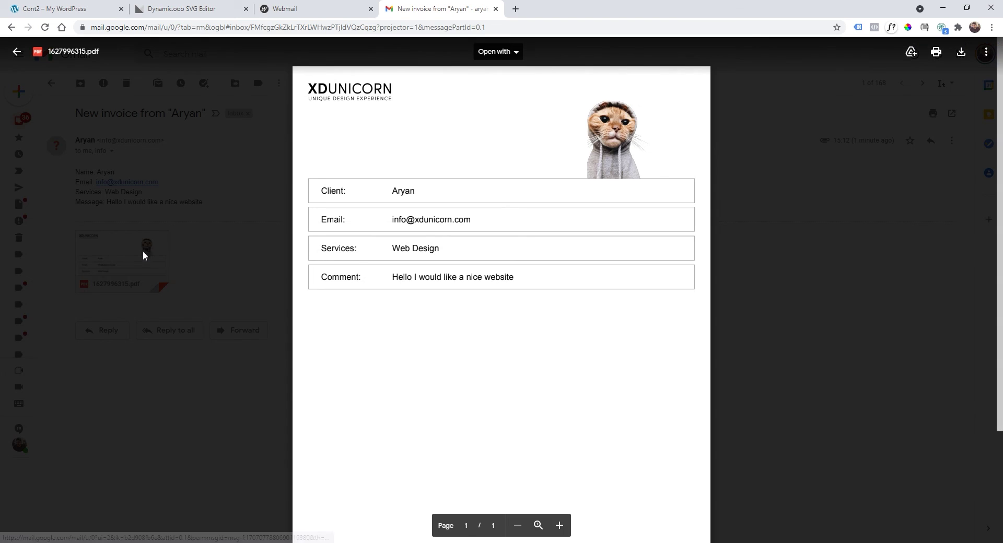